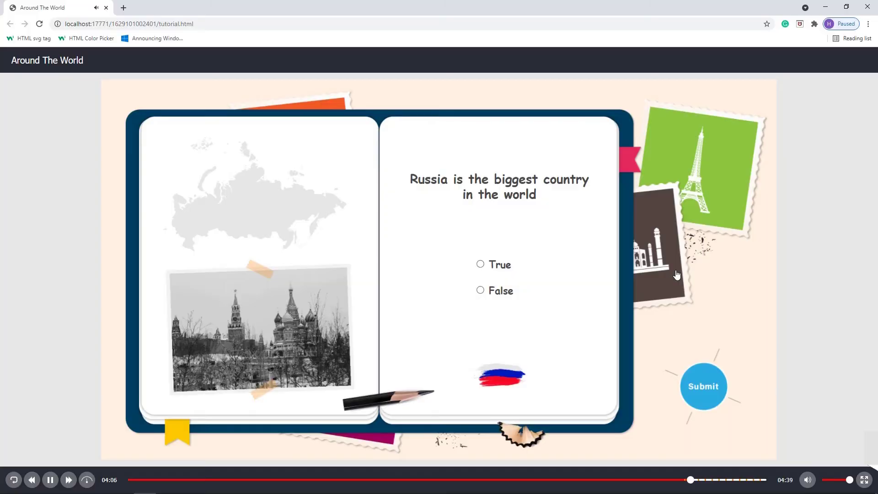
Play the Treasure Map quiz in Chrome, answering False, False and Mercury, then Submit All.
{"action": "left_click", "coordinate": [495, 290]}
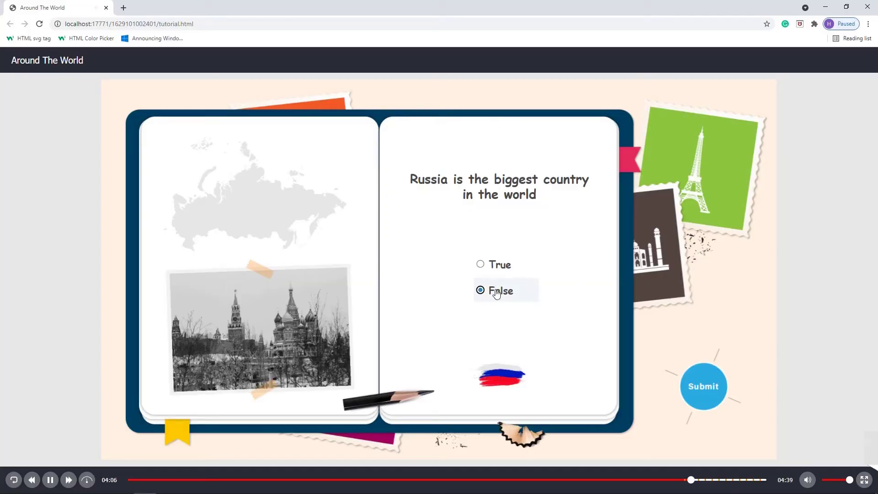
{"action": "left_click", "coordinate": [708, 389]}
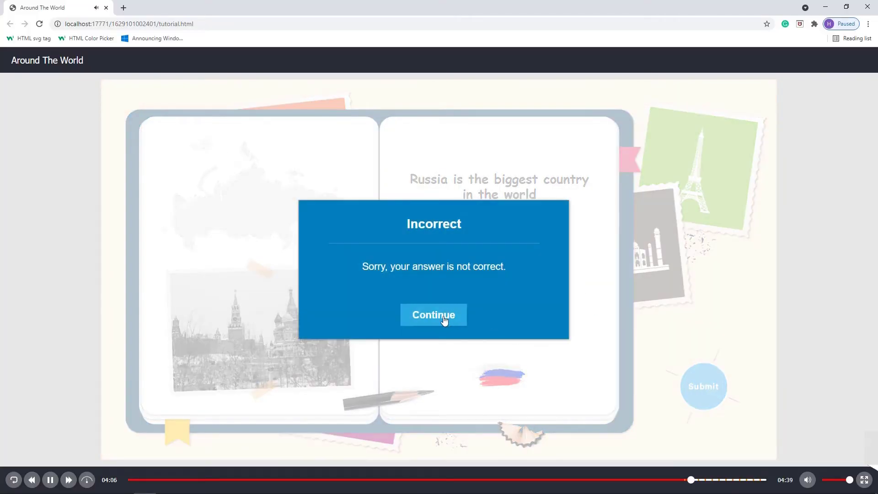
{"action": "left_click", "coordinate": [442, 320]}
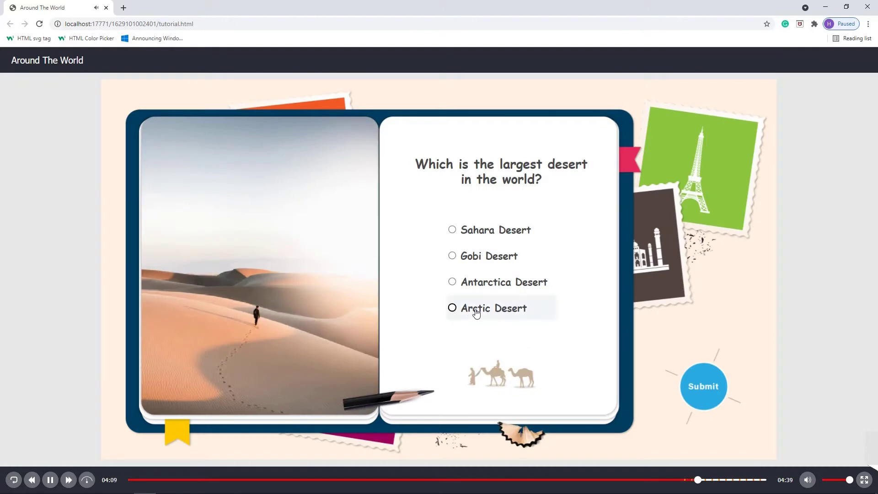
{"action": "left_click", "coordinate": [703, 397]}
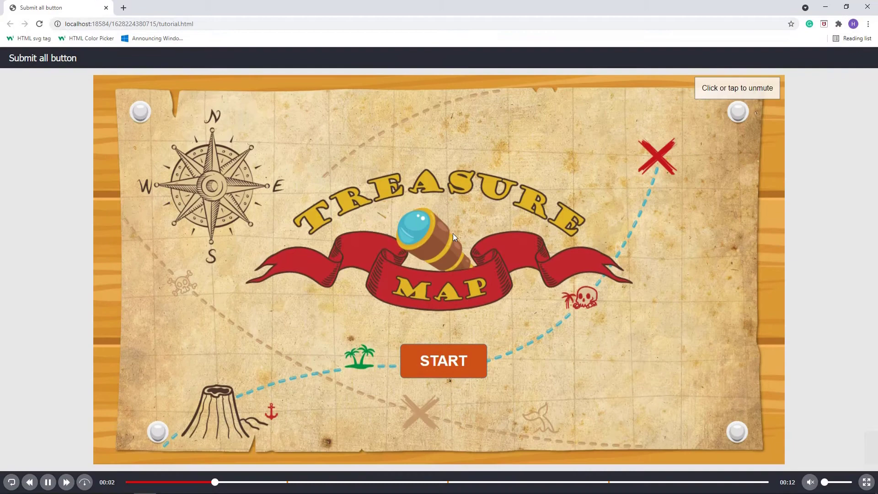
{"action": "left_click", "coordinate": [450, 364]}
{"action": "left_click", "coordinate": [344, 224]}
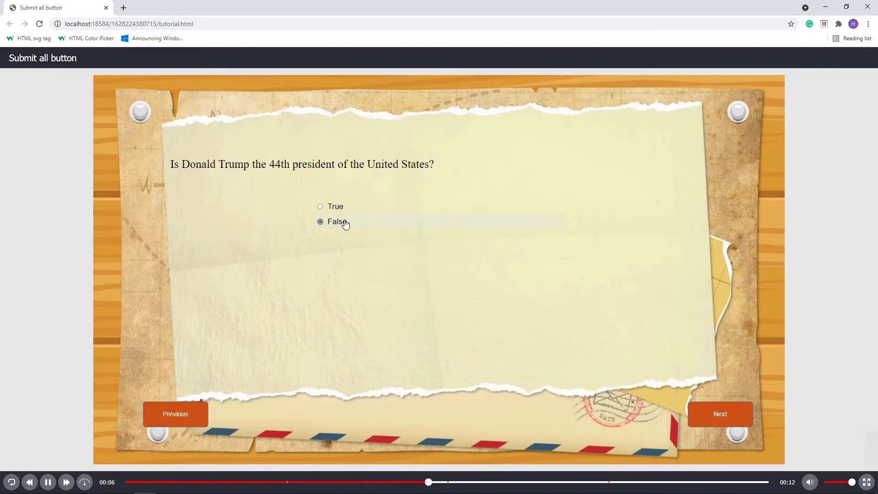
{"action": "left_click", "coordinate": [716, 414]}
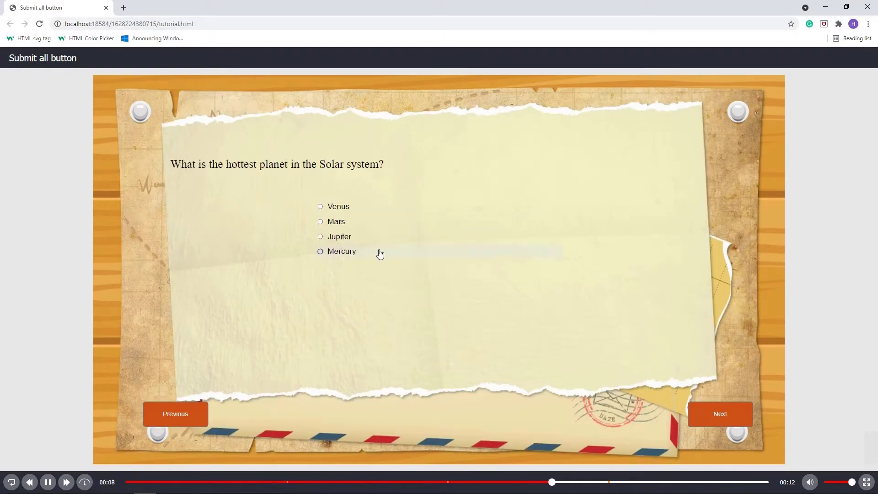
{"action": "left_click", "coordinate": [368, 253]}
{"action": "left_click", "coordinate": [700, 412]}
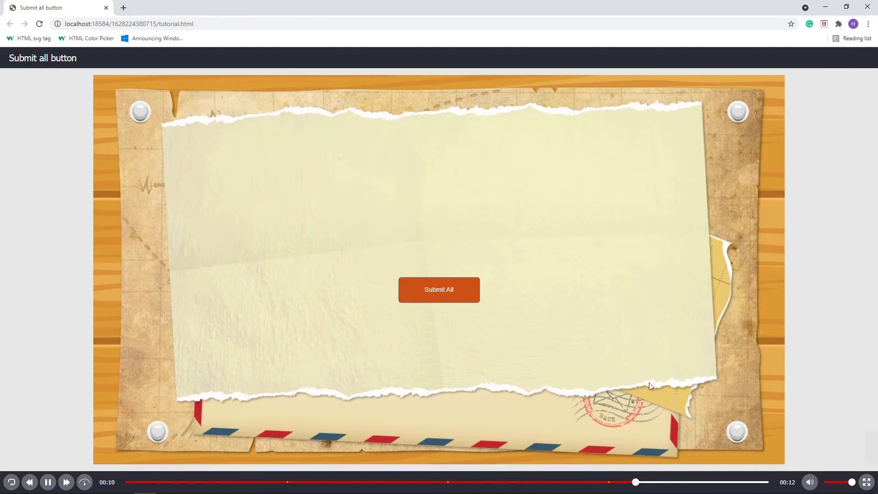
{"action": "left_click", "coordinate": [452, 290]}
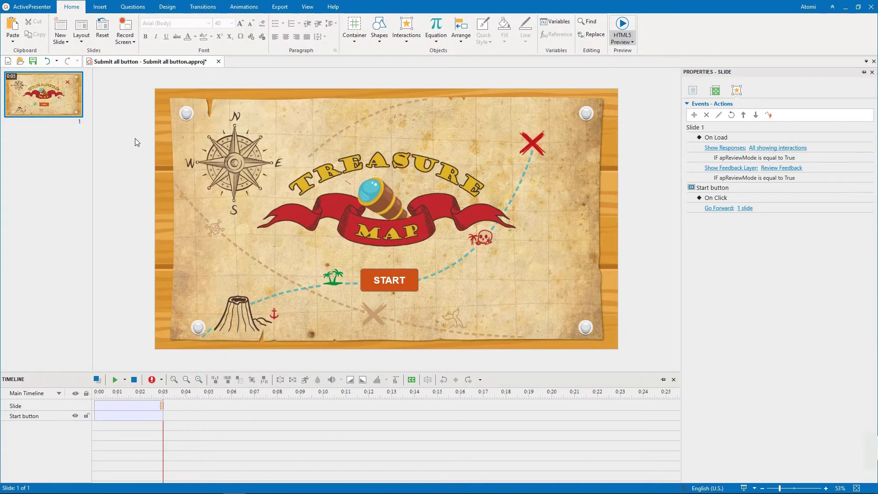
Switch the Treasure Map project to Slide Master view from the View tab.
{"action": "left_click", "coordinate": [308, 6]}
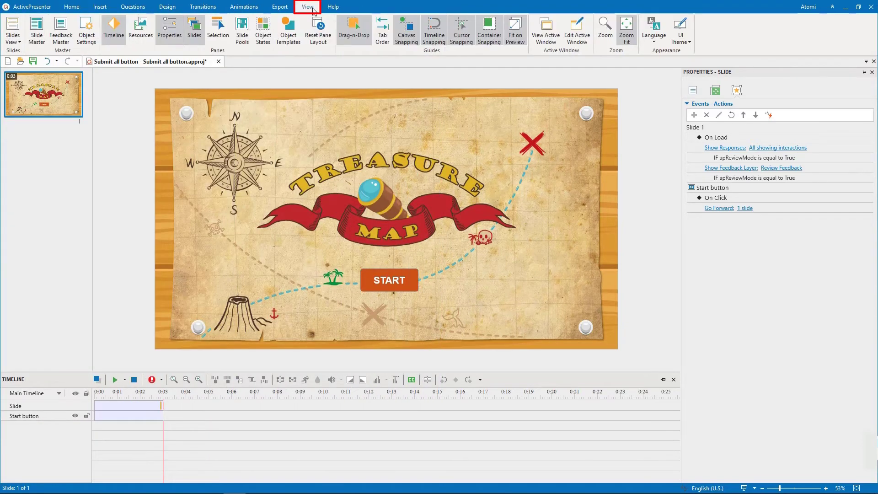
{"action": "left_click", "coordinate": [38, 36]}
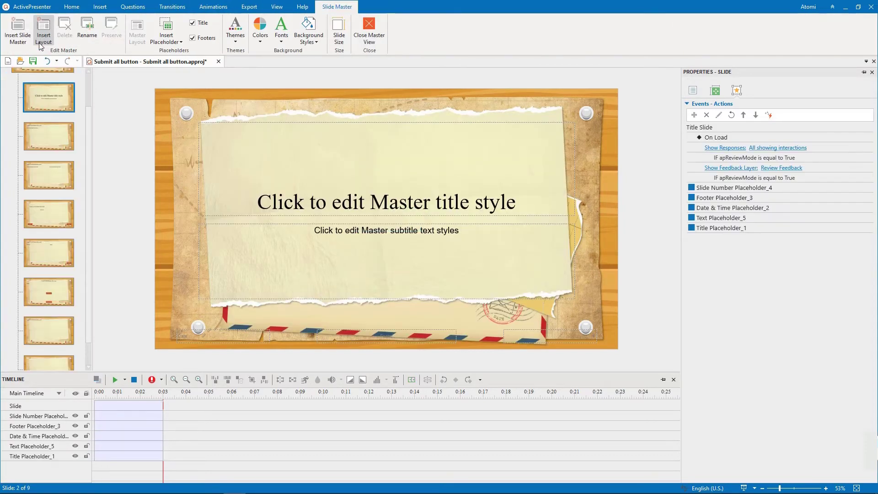
On the Question Layout, give the Next button a Go Forward one-slide click action.
{"action": "left_click", "coordinate": [62, 210]}
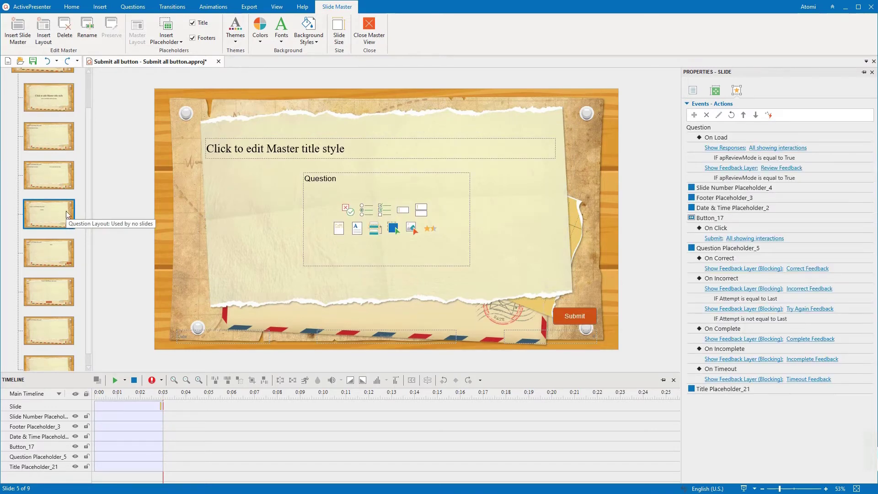
{"action": "left_click", "coordinate": [588, 318]}
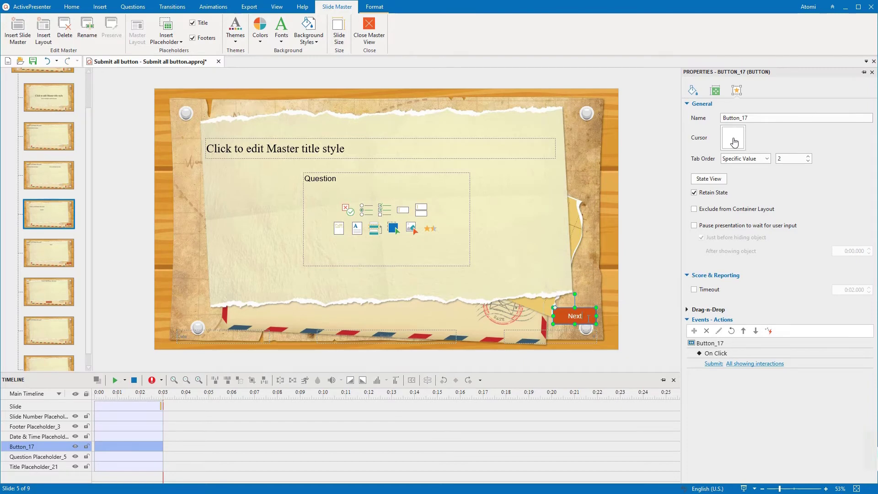
{"action": "mouse_move", "coordinate": [856, 363]}
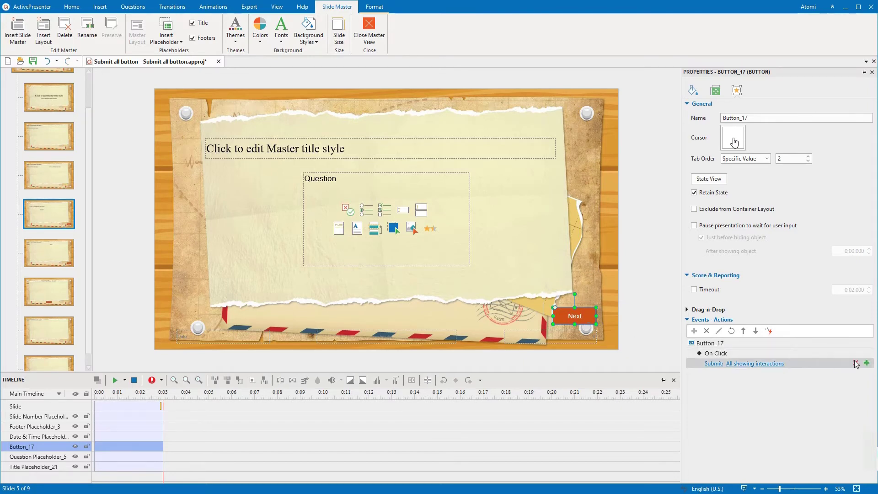
{"action": "left_click", "coordinate": [868, 354]}
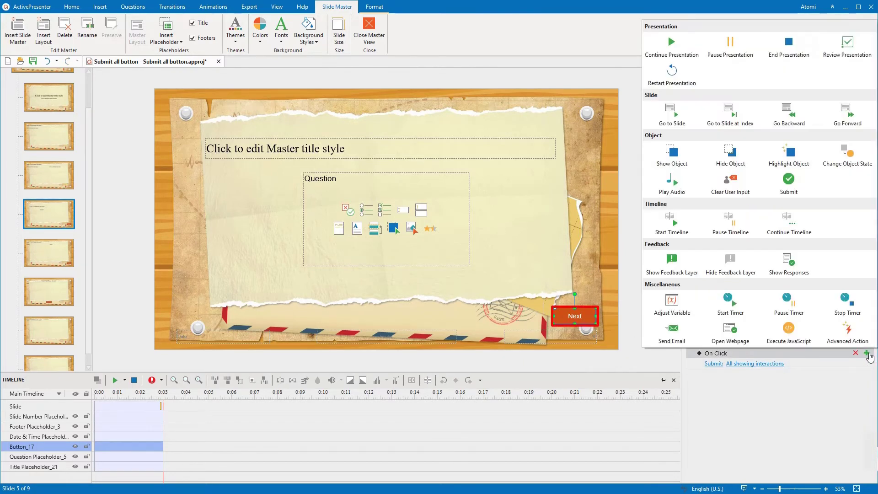
{"action": "left_click", "coordinate": [844, 118]}
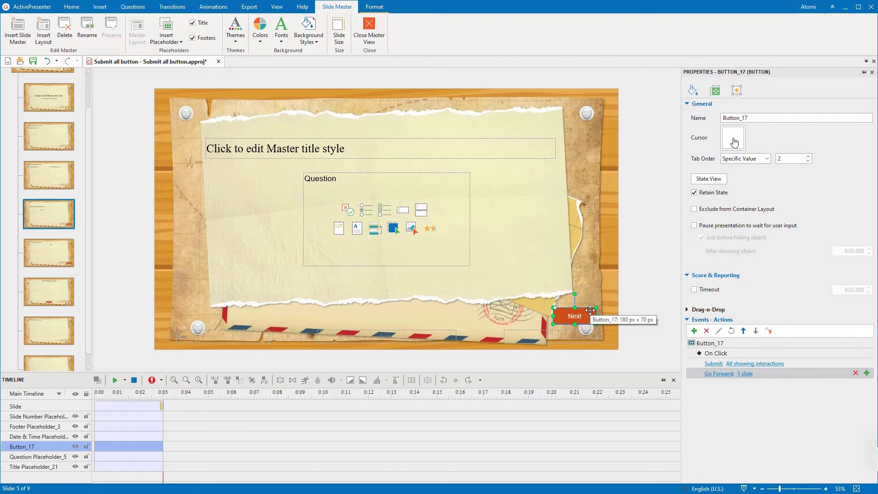
Duplicate it as a bottom-left Previous button whose click goes back one slide.
{"action": "key", "text": "ctrl+d"}
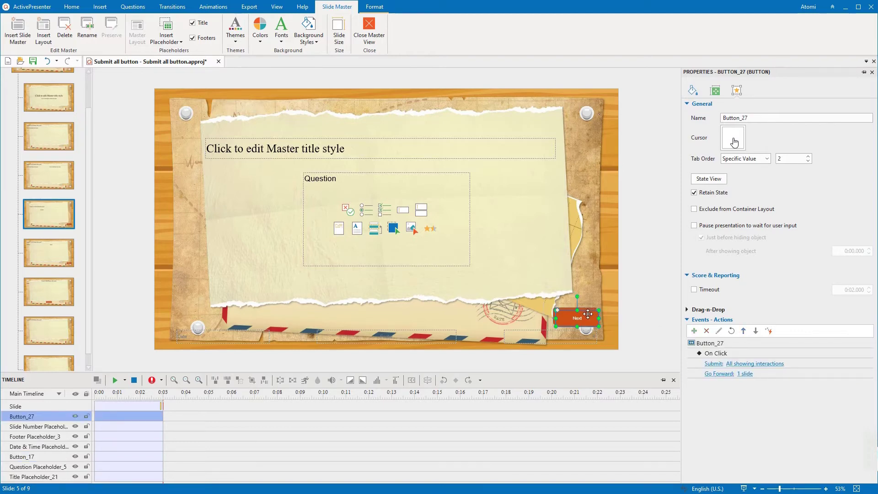
{"action": "left_click_drag", "start_coordinate": [588, 314], "coordinate": [217, 314]}
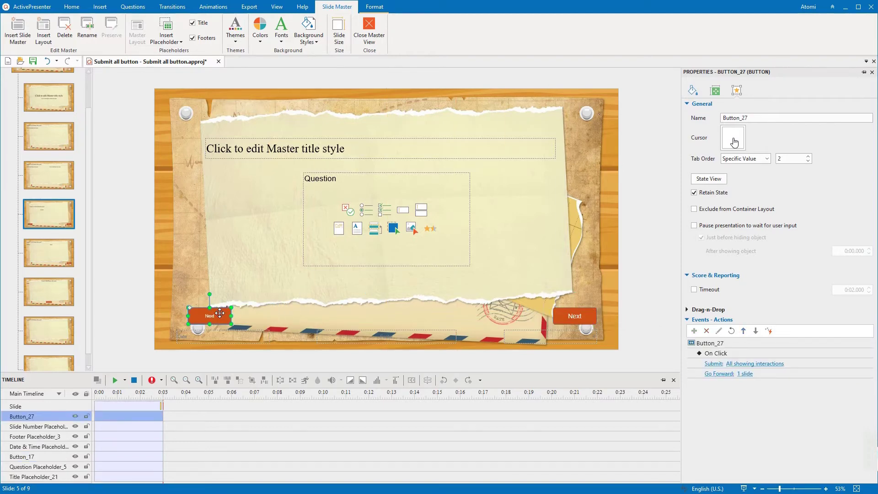
{"action": "left_click", "coordinate": [215, 315]}
{"action": "type", "text": "Previous"}
{"action": "left_click", "coordinate": [857, 375]}
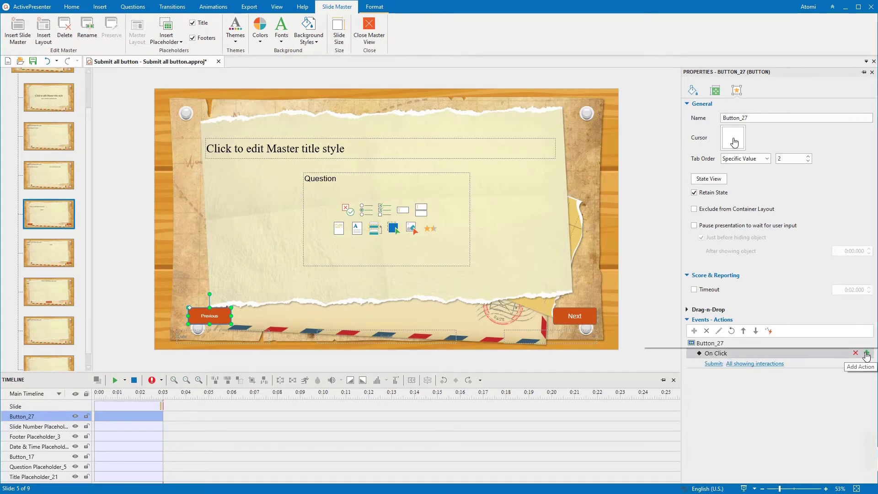
{"action": "left_click", "coordinate": [867, 354]}
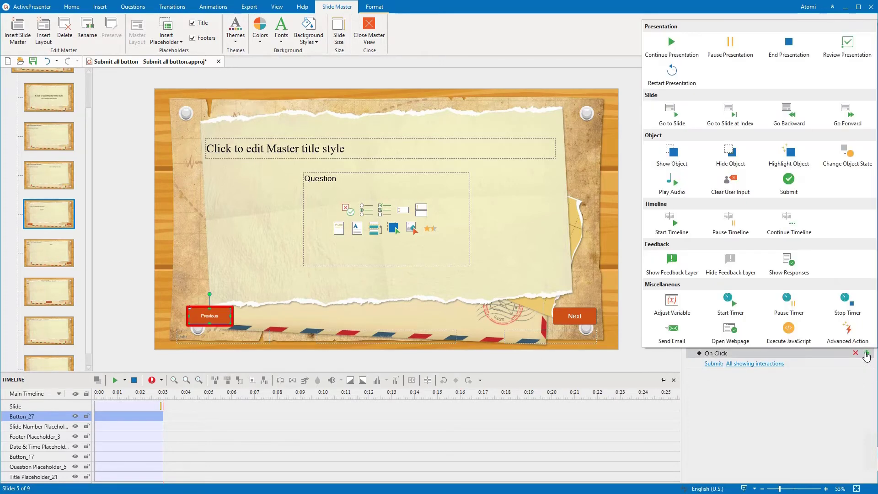
{"action": "left_click", "coordinate": [800, 120]}
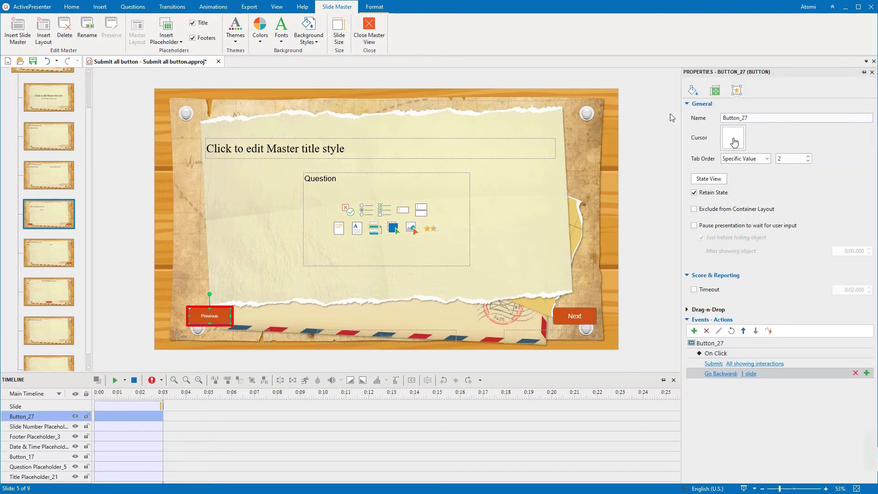
Delete the question placeholder's five feedback events, then switch to the Report Slide Layout.
{"action": "left_click", "coordinate": [462, 174]}
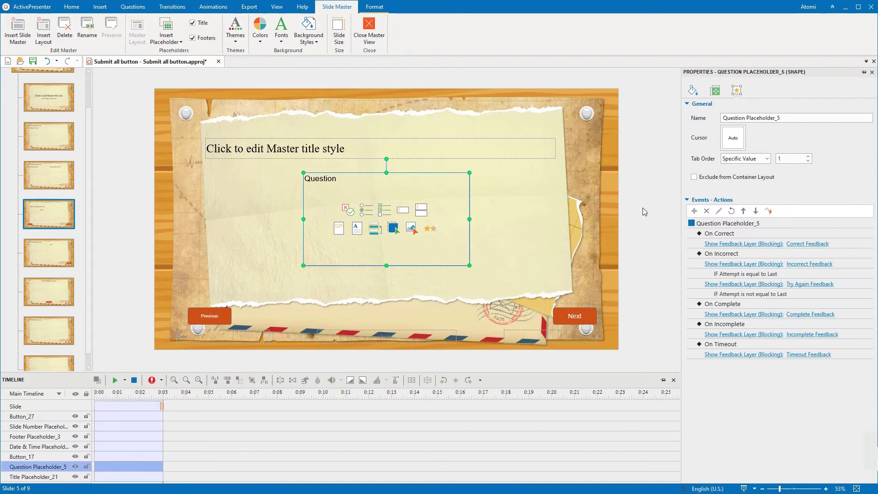
{"action": "left_click", "coordinate": [856, 233]}
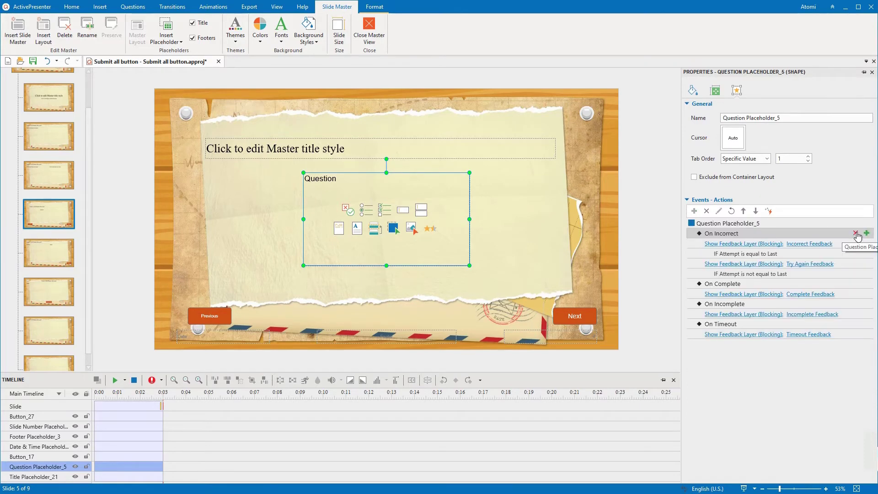
{"action": "left_click", "coordinate": [856, 233]}
{"action": "left_click", "coordinate": [855, 234]}
{"action": "left_click", "coordinate": [856, 234]}
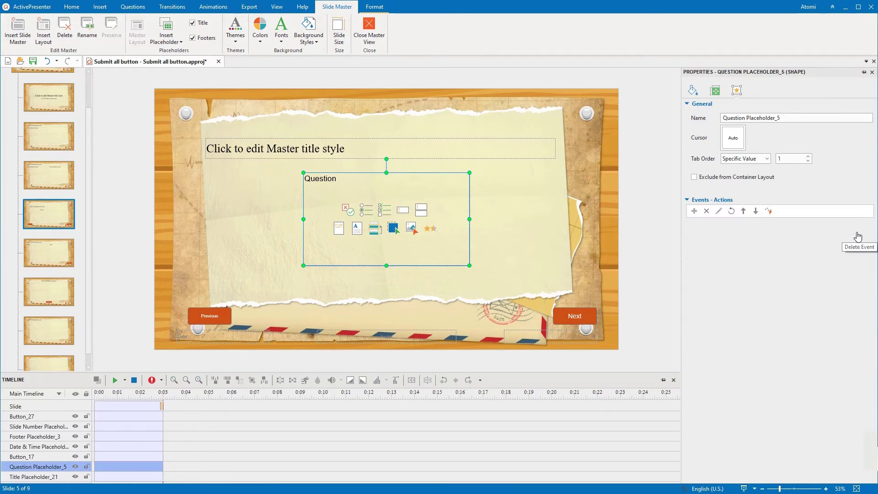
{"action": "left_click", "coordinate": [855, 234]}
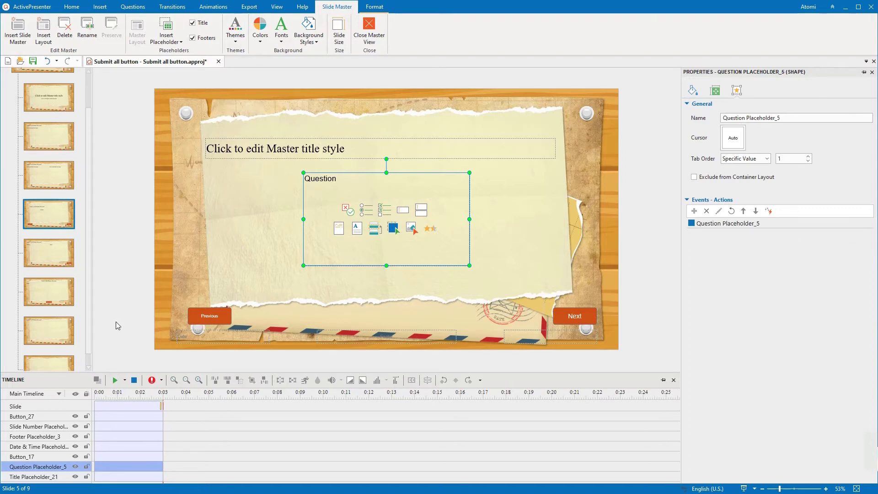
{"action": "left_click", "coordinate": [57, 295]}
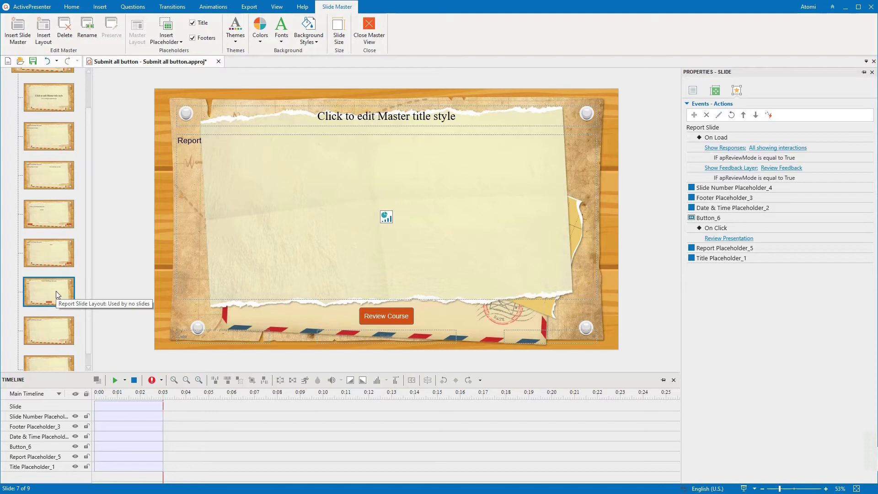
Rename the report layout's button to Review Course.
{"action": "left_click", "coordinate": [375, 316]}
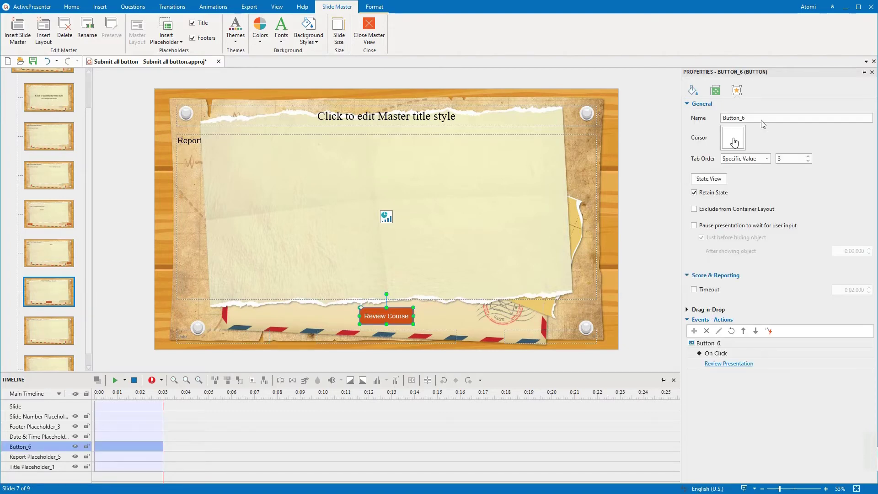
{"action": "double_click", "coordinate": [749, 118]}
{"action": "type", "text": "Review Course"}
Duplicate it as a centred Submit All button that pauses for user input.
{"action": "key", "text": "ctrl+d"}
{"action": "left_click_drag", "start_coordinate": [400, 310], "coordinate": [395, 226]}
{"action": "double_click", "coordinate": [392, 233]}
{"action": "type", "text": "Submit All"}
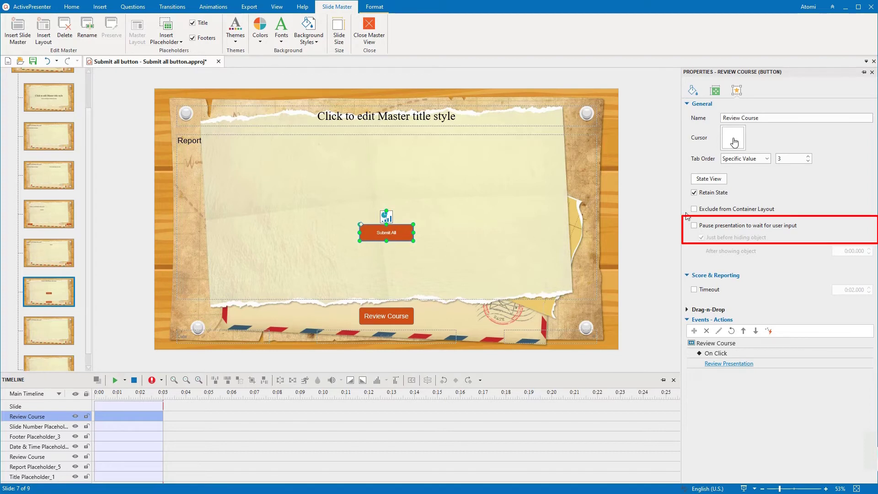
{"action": "left_click", "coordinate": [694, 225]}
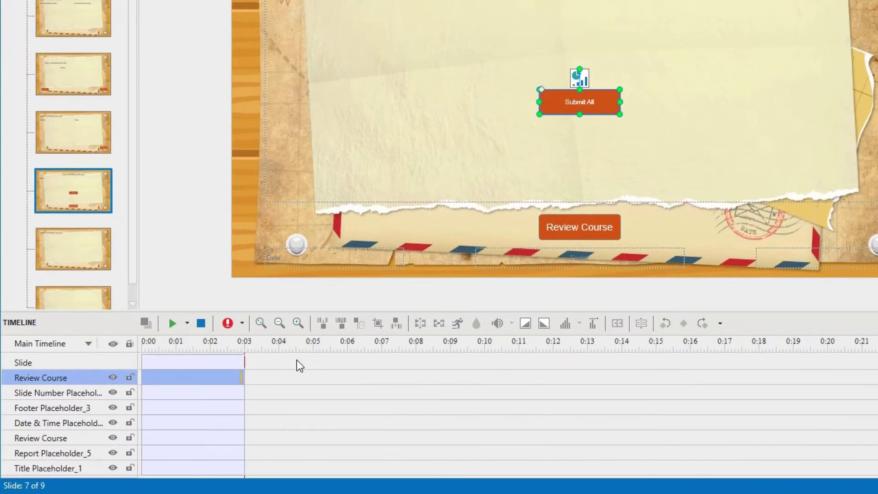
Shorten Submit All's timing and delay Review Course, Report and Title placeholders to 0:00.520.
{"action": "left_click_drag", "start_coordinate": [242, 376], "coordinate": [159, 367]}
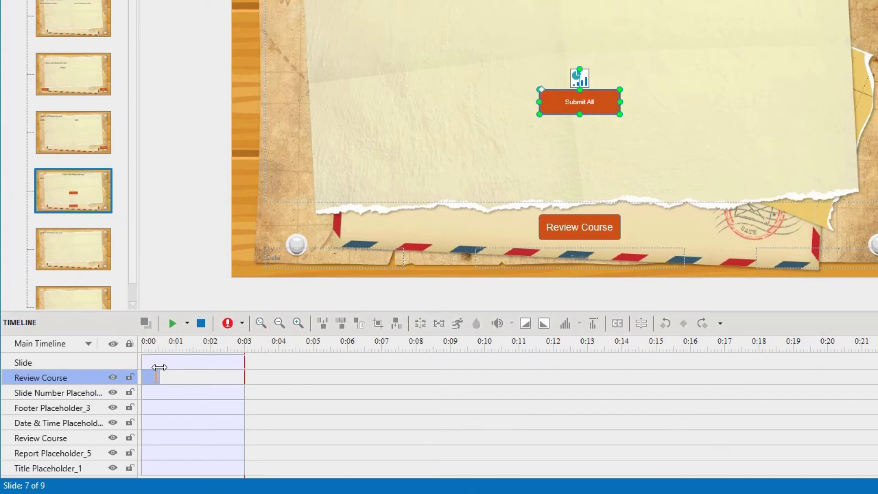
{"action": "left_click", "coordinate": [159, 437]}
{"action": "left_click", "coordinate": [155, 452], "text": "ctrl"}
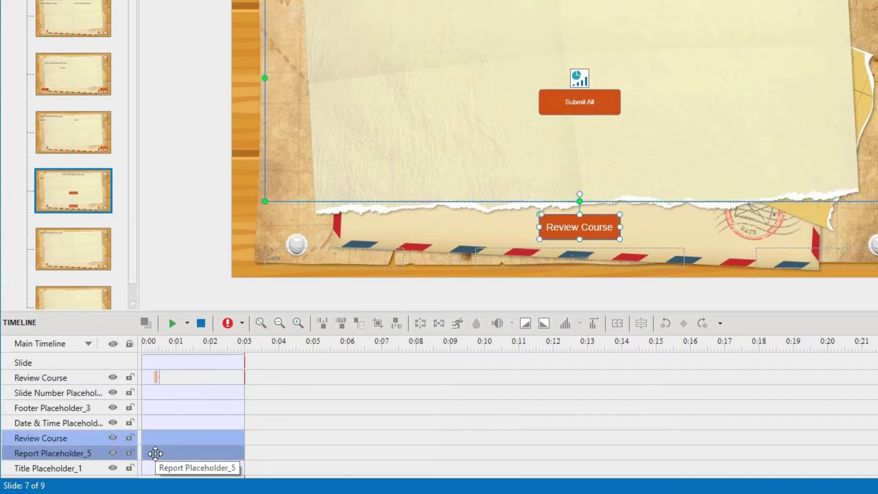
{"action": "left_click", "coordinate": [157, 466], "text": "ctrl"}
{"action": "left_click_drag", "start_coordinate": [143, 450], "coordinate": [159, 451]}
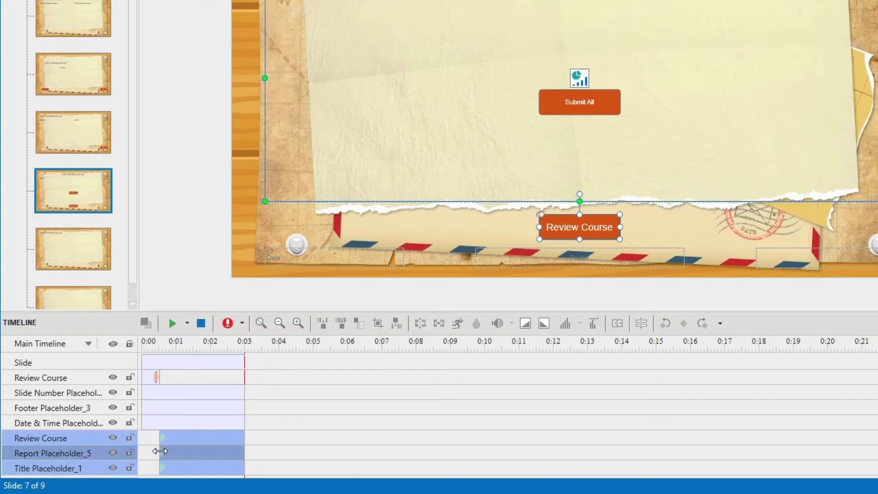
Send the Submit All button to the back of the display order.
{"action": "left_click", "coordinate": [155, 375]}
{"action": "right_click", "coordinate": [155, 376]}
{"action": "mouse_move", "coordinate": [216, 172]}
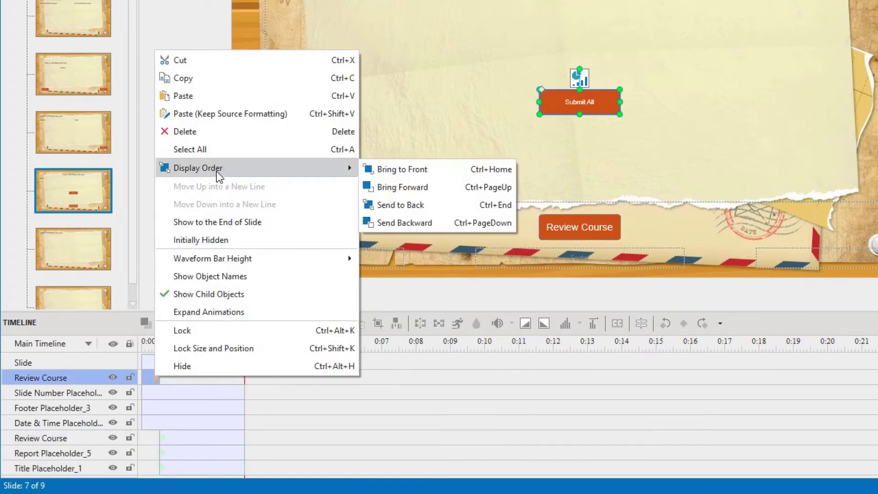
{"action": "left_click", "coordinate": [430, 207]}
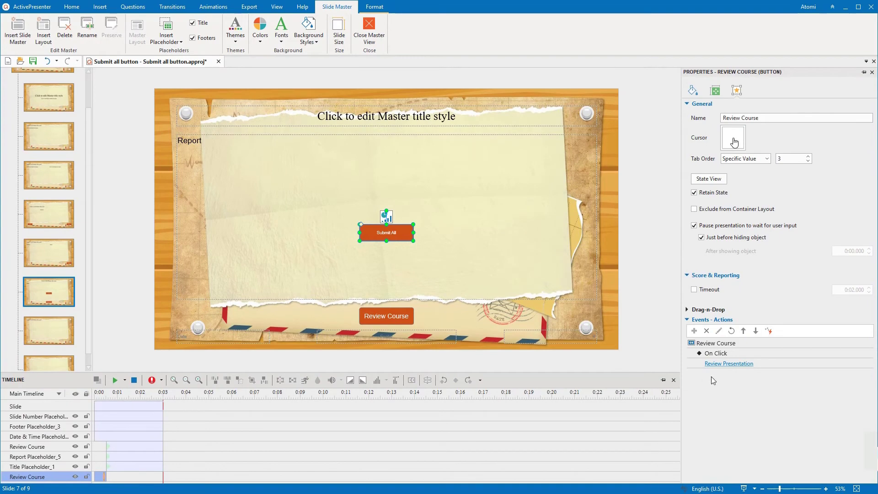
Replace the Review Presentation action with Hide Object and rename the button Submit All.
{"action": "left_click", "coordinate": [856, 363]}
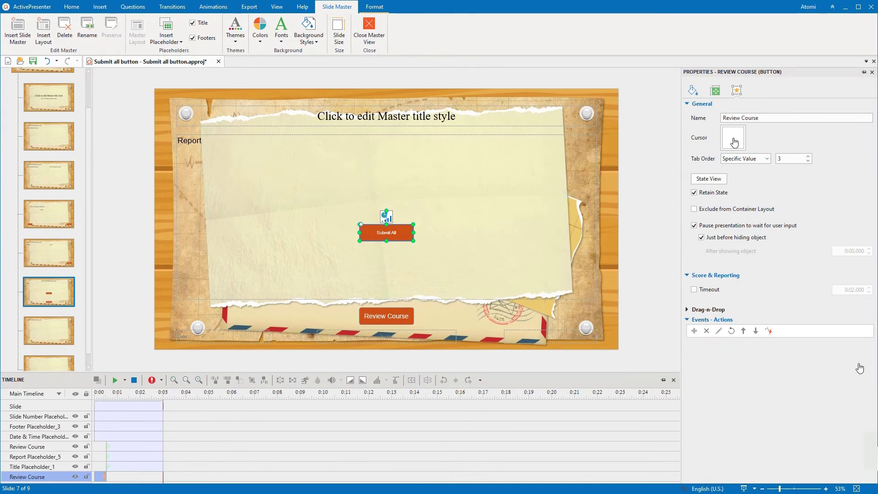
{"action": "left_click", "coordinate": [867, 353]}
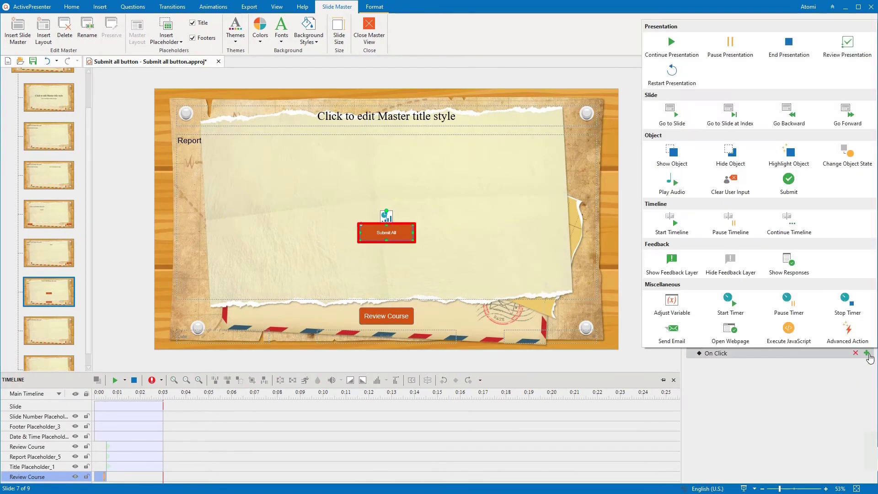
{"action": "left_click", "coordinate": [730, 161]}
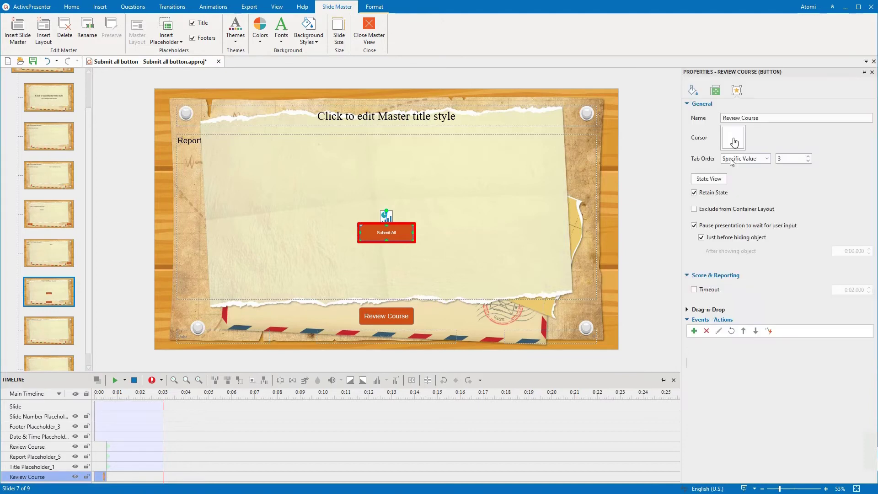
{"action": "triple_click", "coordinate": [750, 118]}
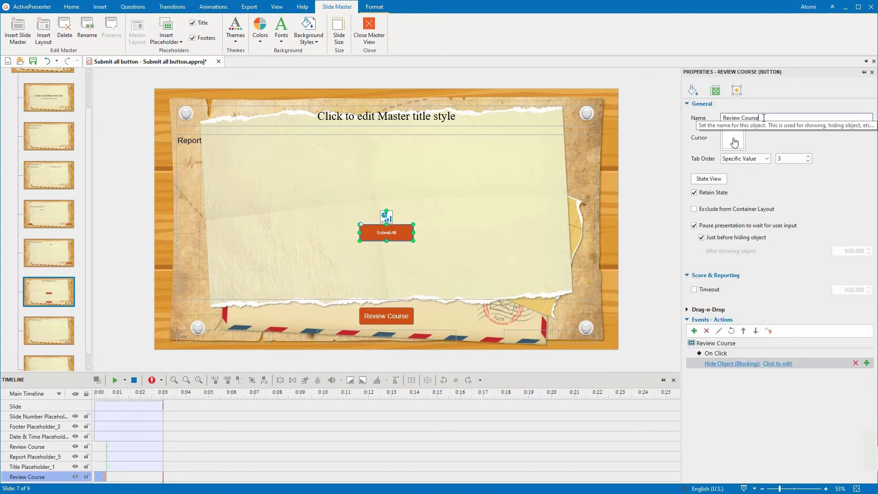
{"action": "type", "text": "Submit All"}
{"action": "key", "text": "Return"}
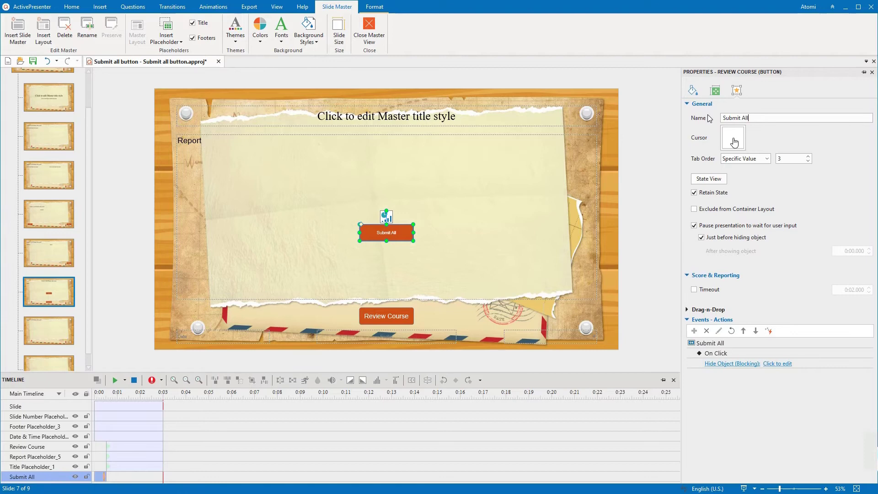
Make Hide Object target Submit All (Layout) and add a Continue Presentation action.
{"action": "left_click", "coordinate": [779, 365]}
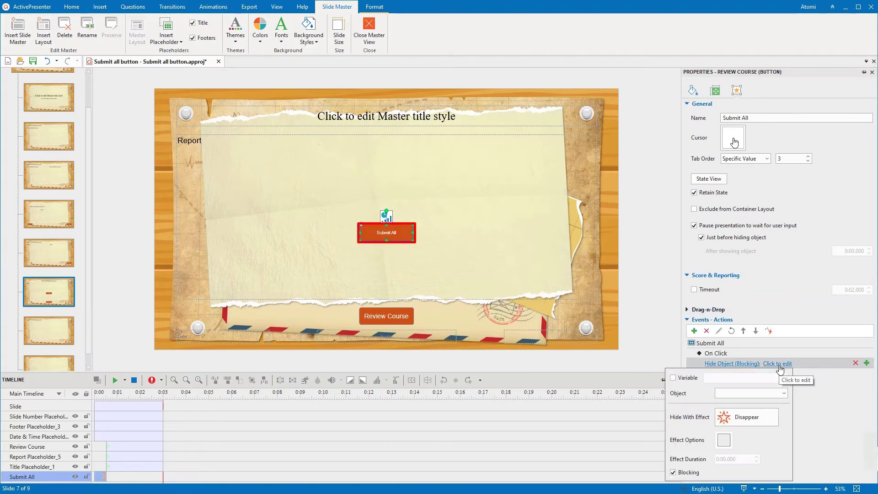
{"action": "left_click", "coordinate": [778, 392]}
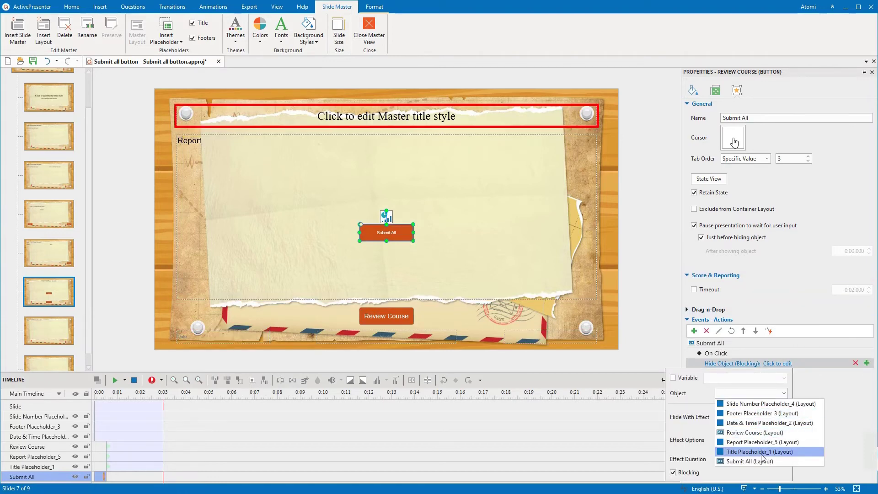
{"action": "left_click", "coordinate": [762, 463]}
{"action": "left_click", "coordinate": [837, 415]}
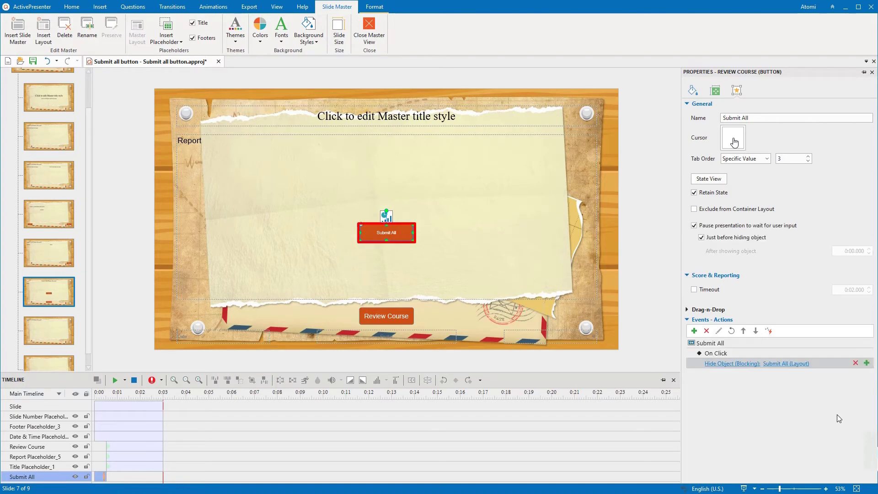
{"action": "left_click", "coordinate": [867, 353]}
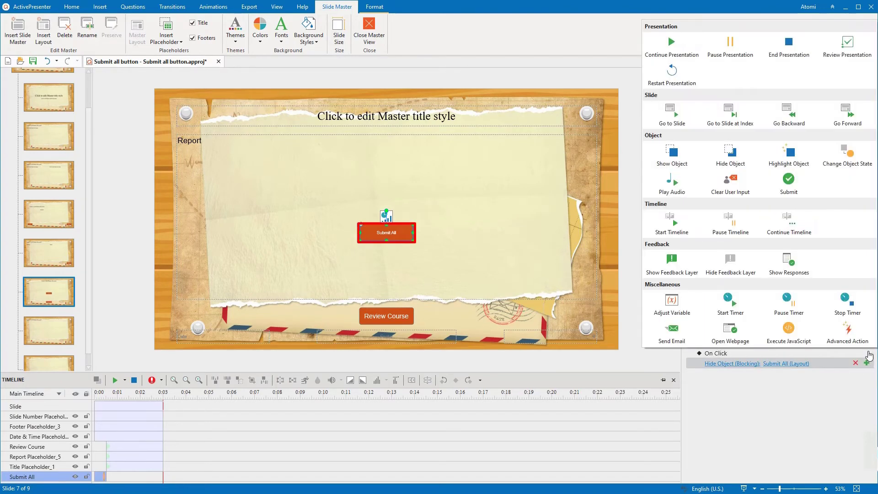
{"action": "left_click", "coordinate": [690, 57]}
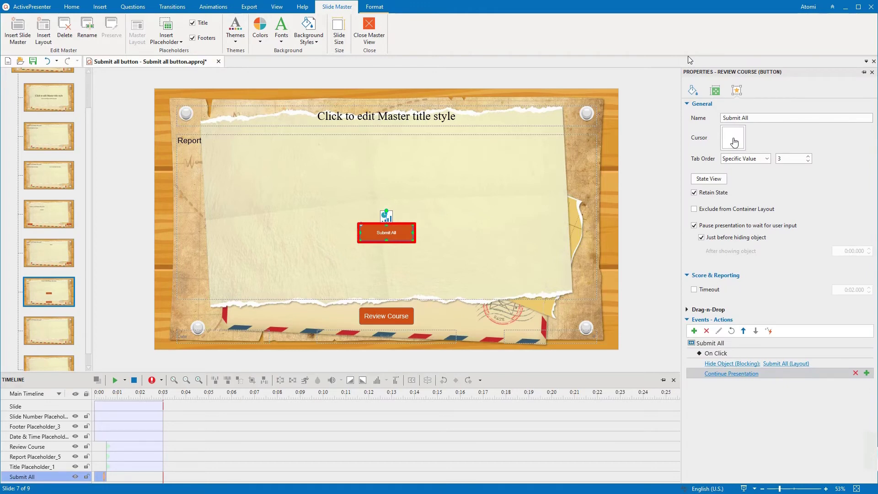
{"action": "left_click", "coordinate": [76, 7]}
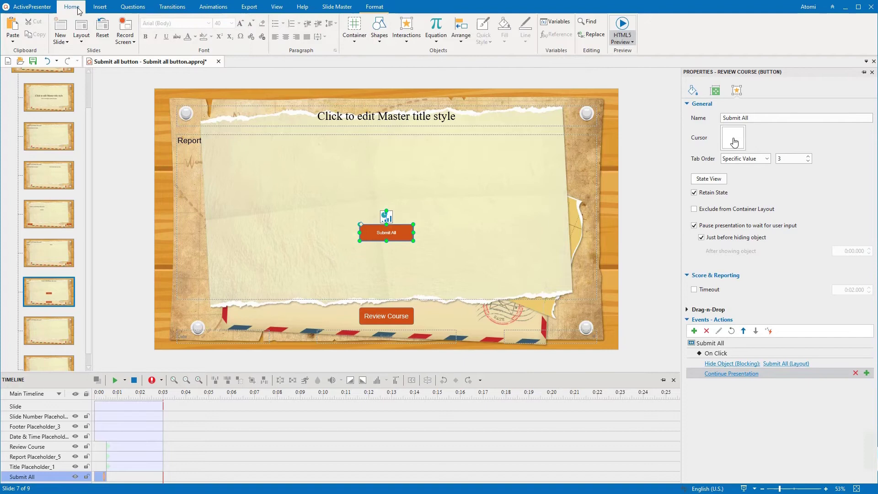
Create a questionsubmitted variable with default value False.
{"action": "left_click", "coordinate": [558, 22]}
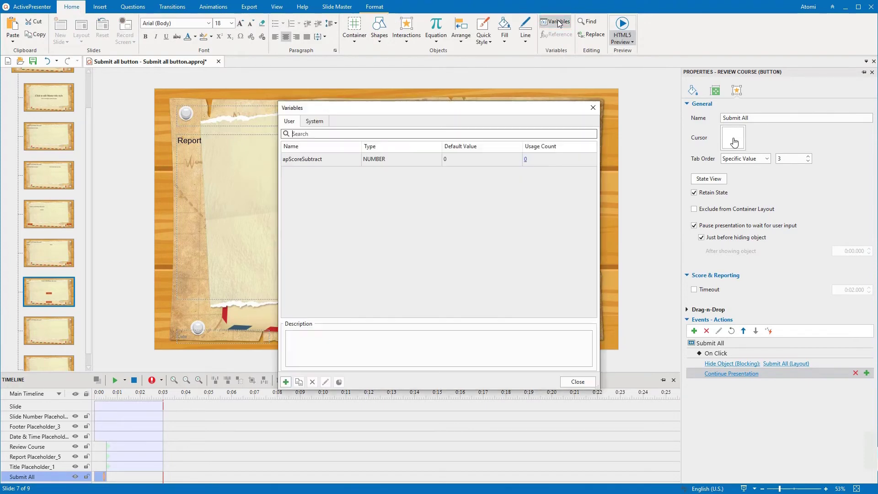
{"action": "left_click", "coordinate": [288, 382]}
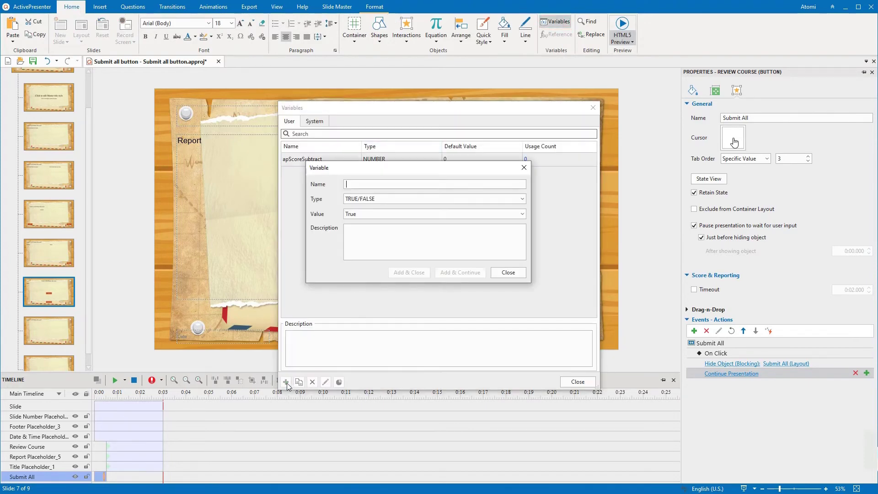
{"action": "type", "text": "questionsubmitted"}
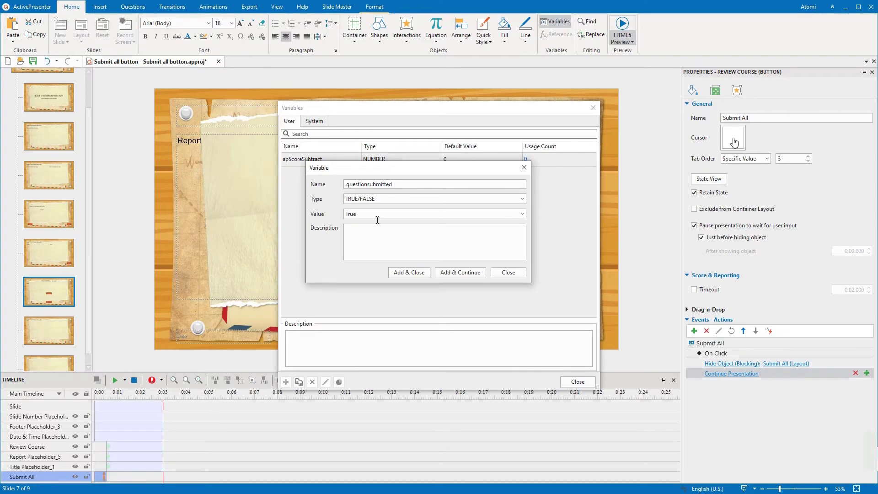
{"action": "left_click", "coordinate": [384, 215]}
{"action": "left_click", "coordinate": [383, 234]}
{"action": "left_click", "coordinate": [417, 272]}
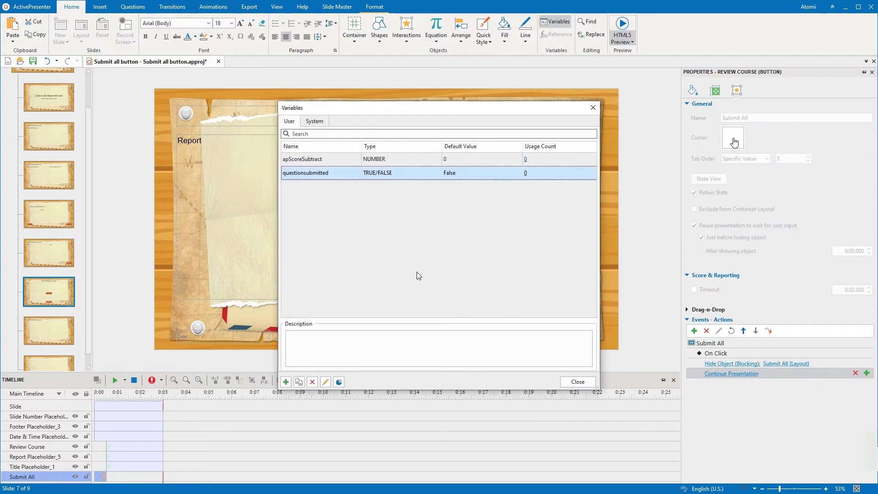
{"action": "left_click", "coordinate": [578, 382]}
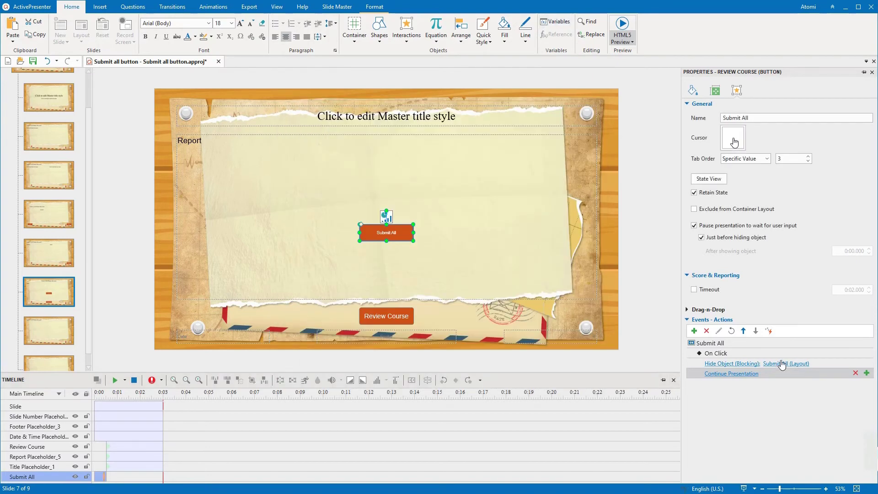
Add an Adjust Variable click action setting questionsubmitted to True.
{"action": "left_click", "coordinate": [867, 372]}
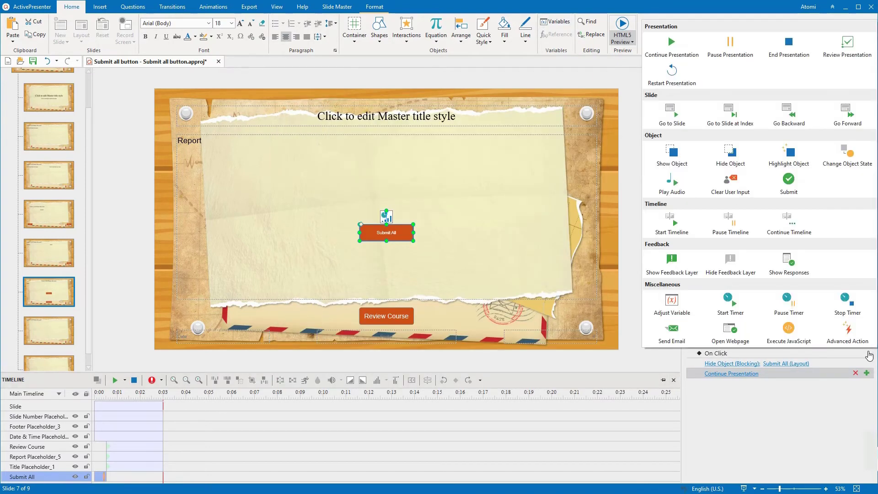
{"action": "left_click", "coordinate": [672, 306]}
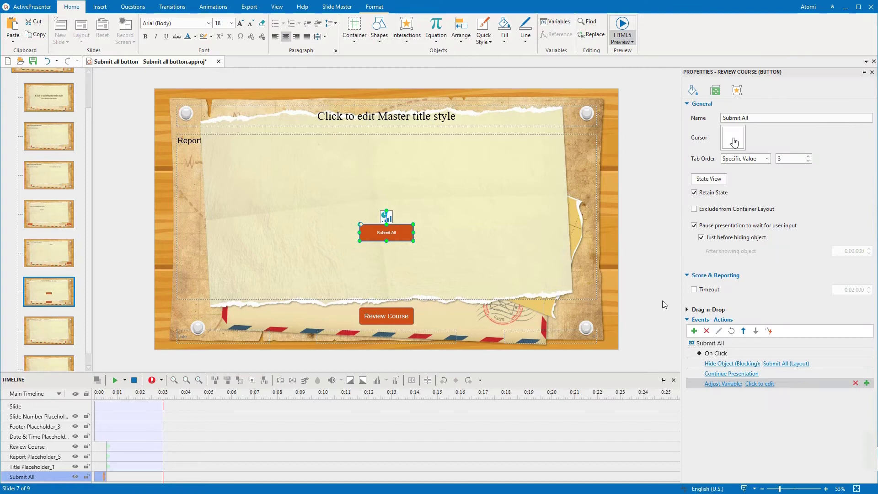
{"action": "left_click", "coordinate": [759, 383]}
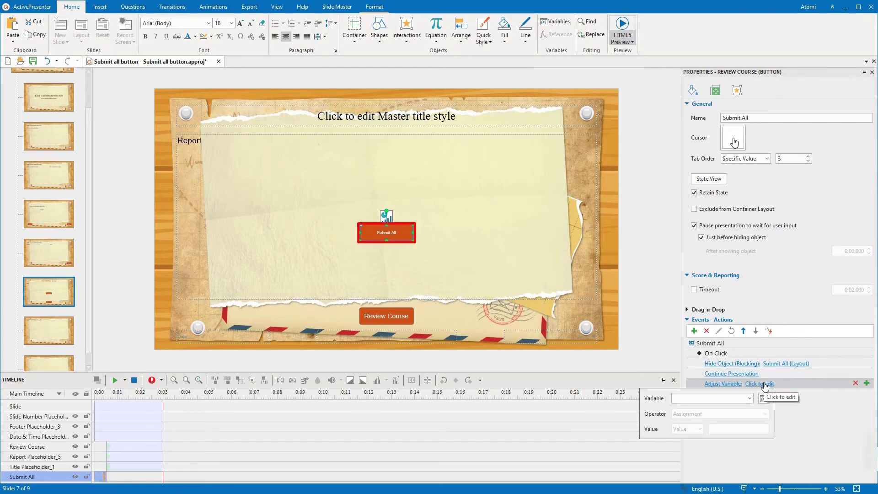
{"action": "left_click", "coordinate": [736, 399]}
{"action": "left_click", "coordinate": [727, 225]}
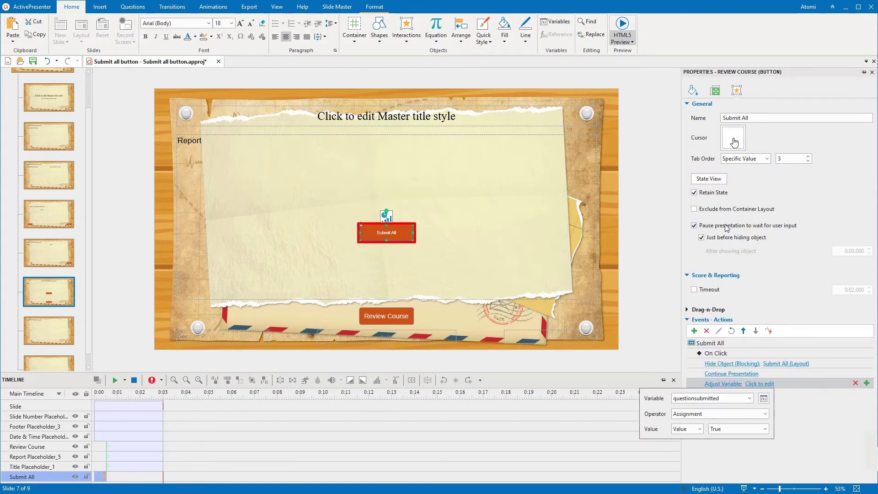
{"action": "left_click", "coordinate": [796, 412]}
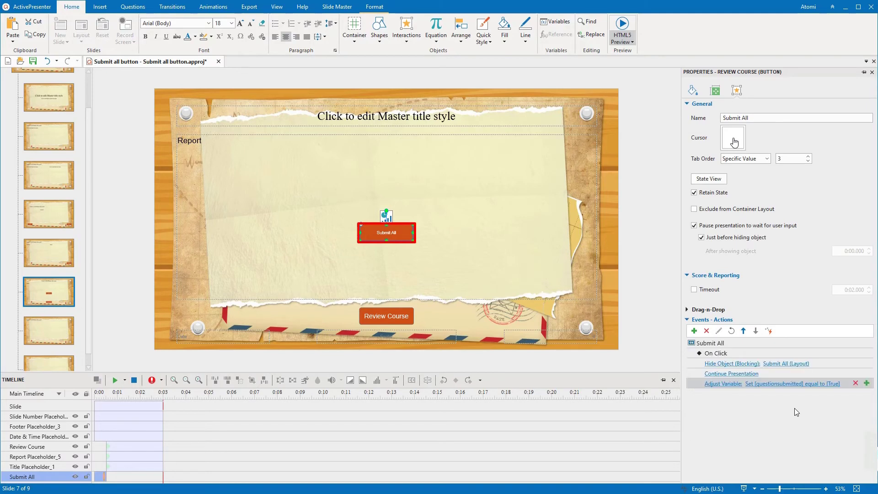
Replace the slide's on-load Show Feedback Layer with Hide Object targeting Submit All (Layout).
{"action": "left_click", "coordinate": [614, 325]}
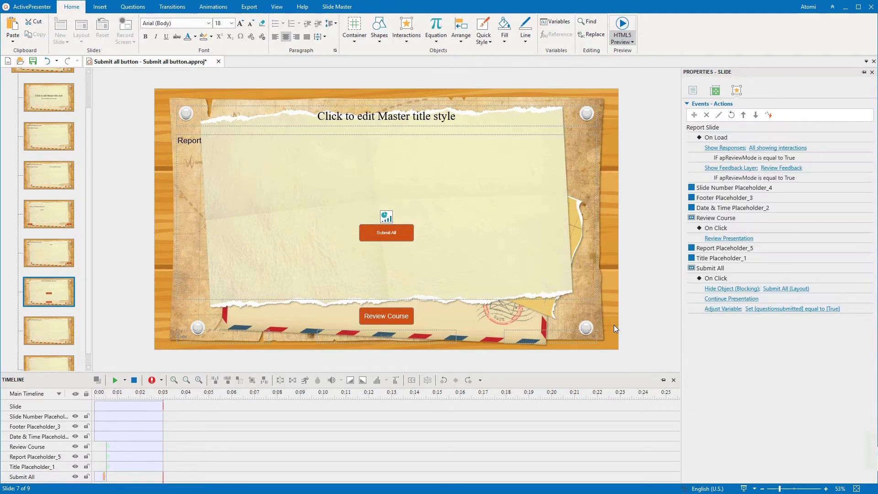
{"action": "left_click", "coordinate": [855, 168]}
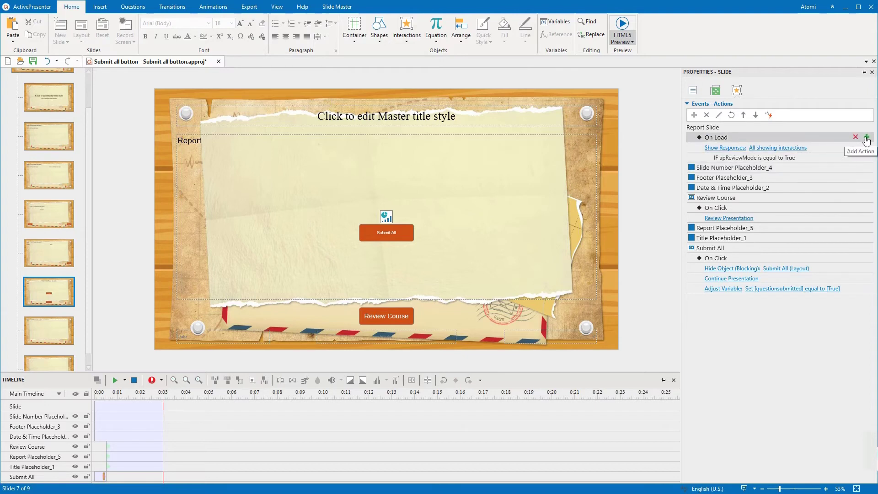
{"action": "left_click", "coordinate": [867, 137]}
{"action": "left_click", "coordinate": [740, 277]}
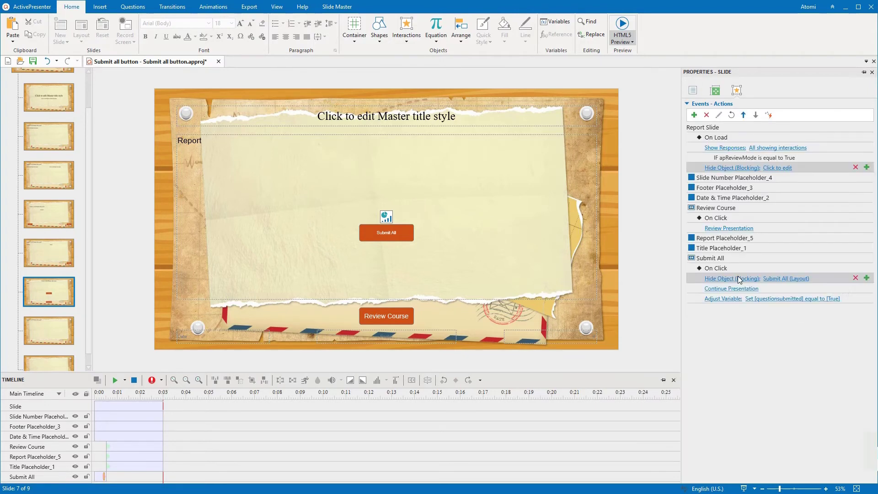
{"action": "left_click", "coordinate": [778, 169]}
{"action": "left_click", "coordinate": [766, 197]}
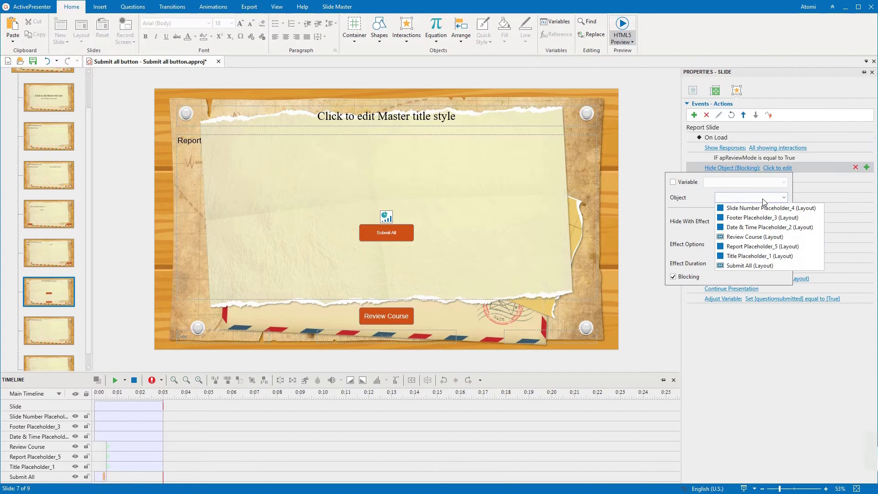
{"action": "left_click", "coordinate": [750, 254]}
{"action": "left_click", "coordinate": [761, 317]}
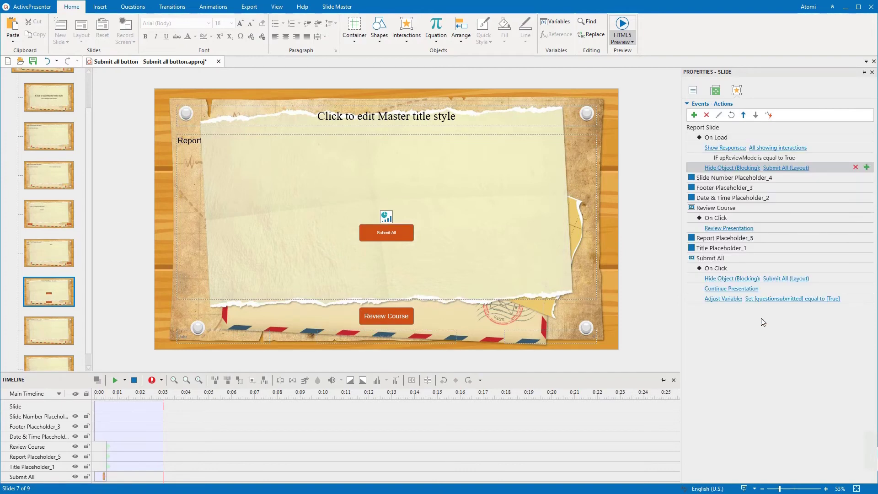
Add a condition to the hide action: apReviewMode equals True.
{"action": "left_click", "coordinate": [867, 168]}
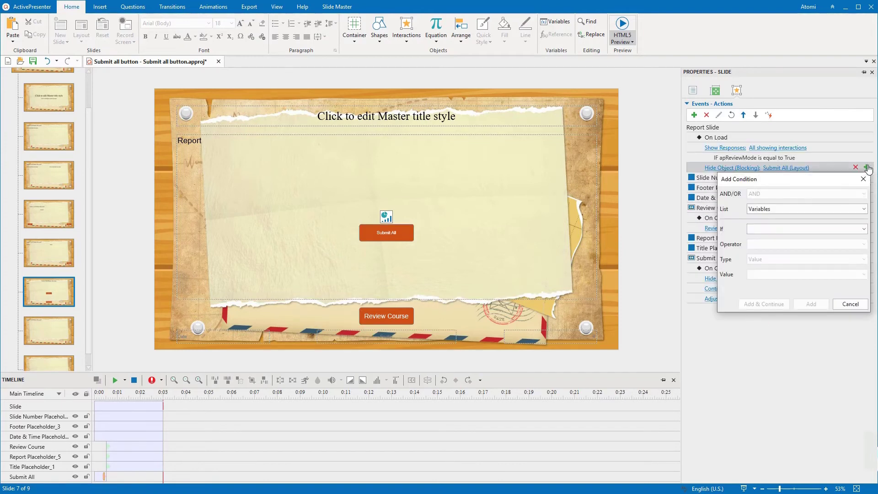
{"action": "left_click", "coordinate": [835, 227]}
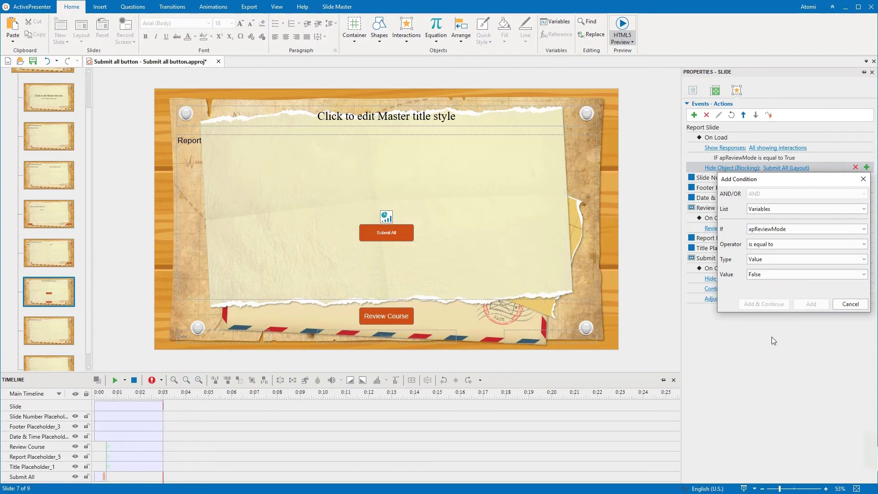
{"action": "left_click", "coordinate": [800, 277]}
{"action": "left_click", "coordinate": [778, 286]}
{"action": "left_click", "coordinate": [783, 303]}
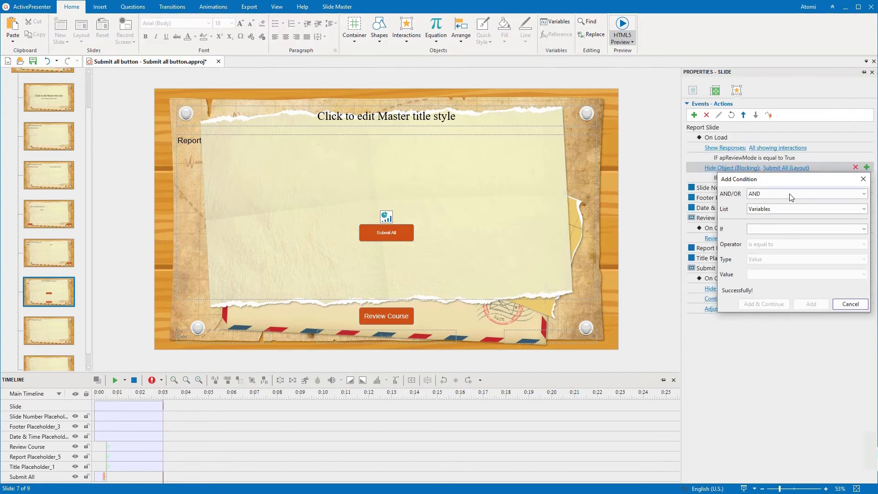
Add an OR condition: questionsubmitted equals True.
{"action": "left_click", "coordinate": [791, 194]}
{"action": "left_click", "coordinate": [782, 208]}
{"action": "left_click", "coordinate": [781, 228]}
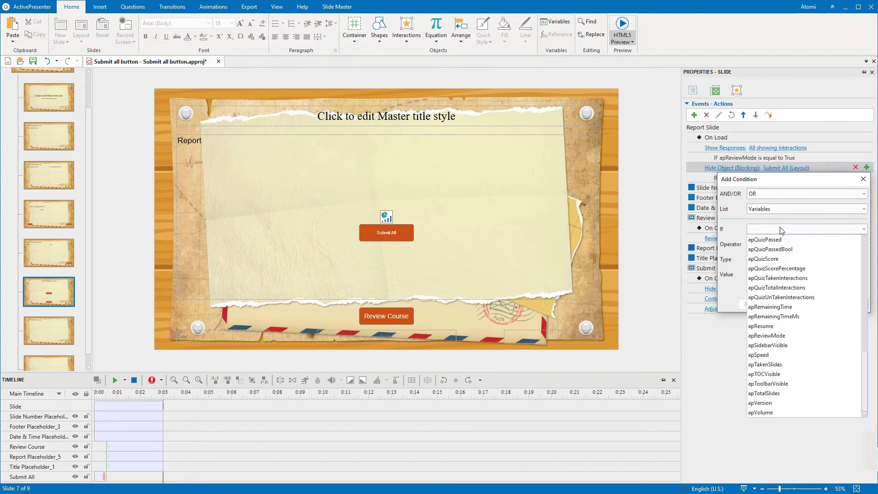
{"action": "scroll", "coordinate": [783, 247], "scroll_direction": "up", "scroll_amount": 8}
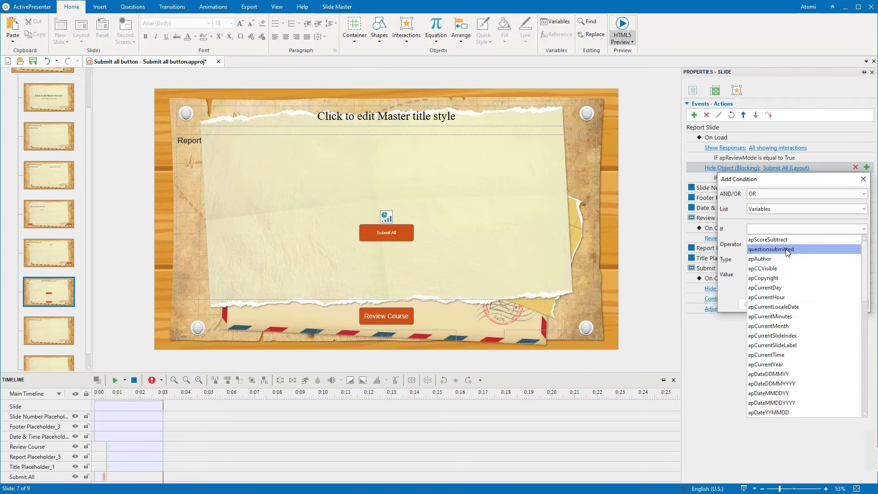
{"action": "left_click", "coordinate": [786, 251]}
{"action": "left_click", "coordinate": [795, 274]}
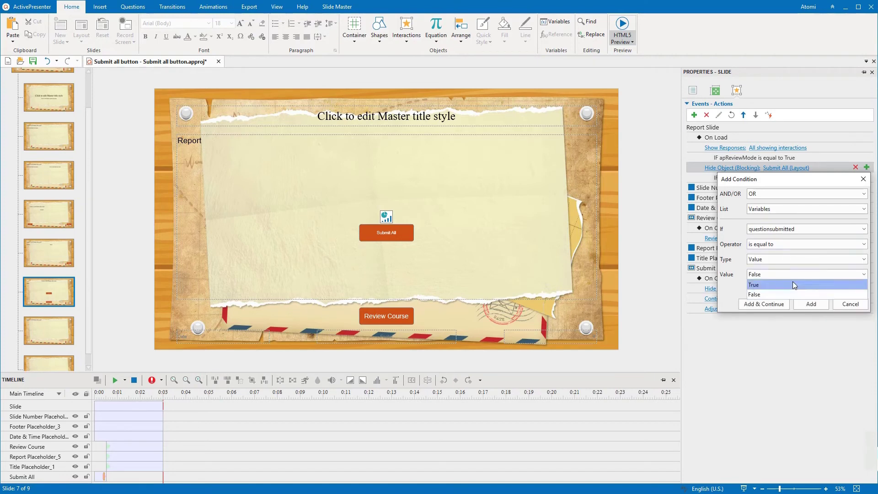
{"action": "left_click", "coordinate": [792, 281]}
{"action": "left_click", "coordinate": [811, 304]}
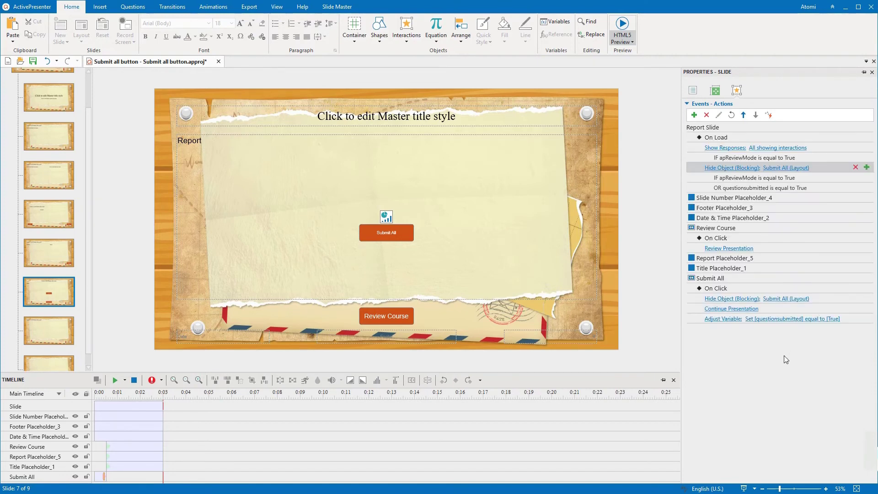
Select the Previous and Next buttons on the question slide layout.
{"action": "left_click", "coordinate": [69, 220]}
{"action": "left_click", "coordinate": [222, 313]}
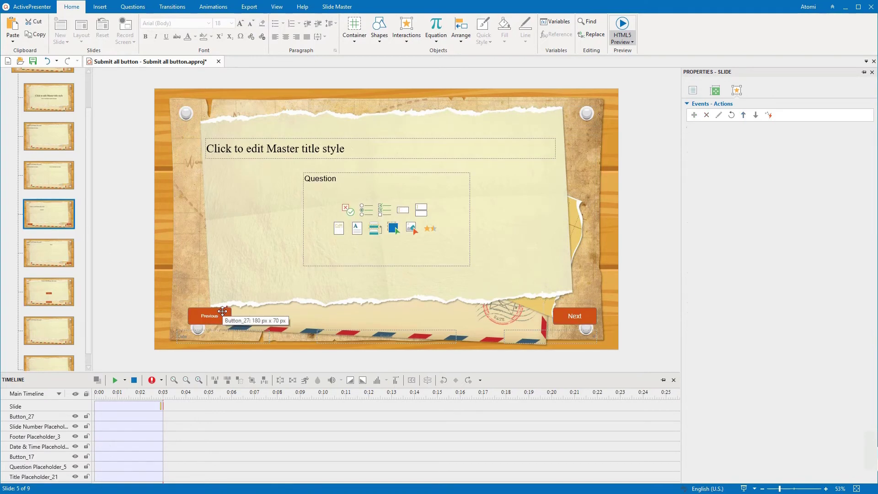
{"action": "left_click", "coordinate": [580, 311], "text": "ctrl"}
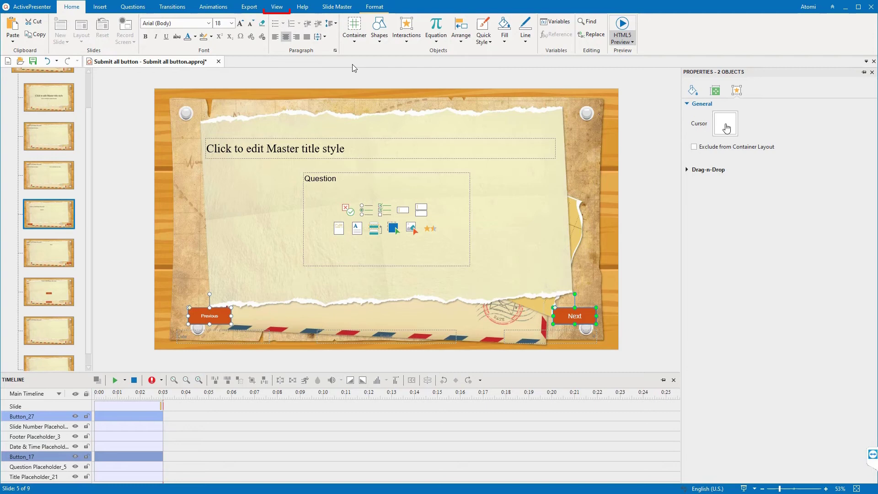
Inspect the Feedback Master layout with Previous and Next, then close master view.
{"action": "left_click", "coordinate": [282, 9]}
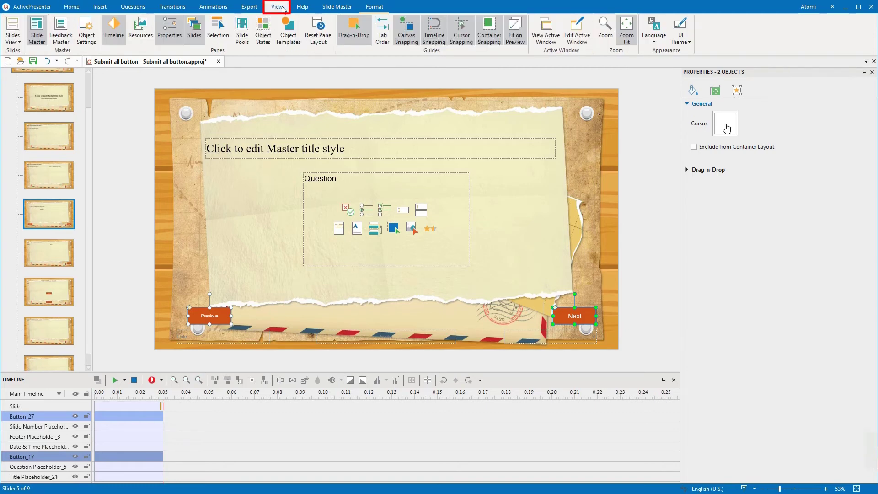
{"action": "left_click", "coordinate": [60, 38]}
{"action": "left_click", "coordinate": [50, 311]}
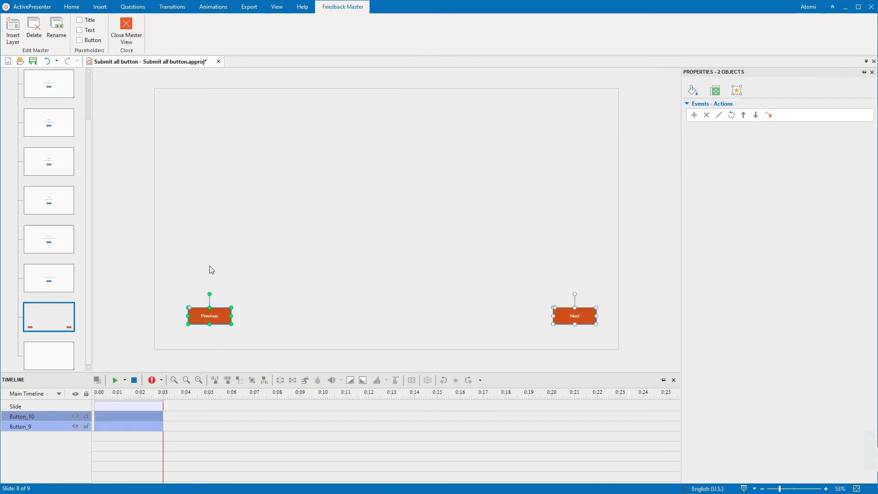
{"action": "left_click", "coordinate": [126, 41]}
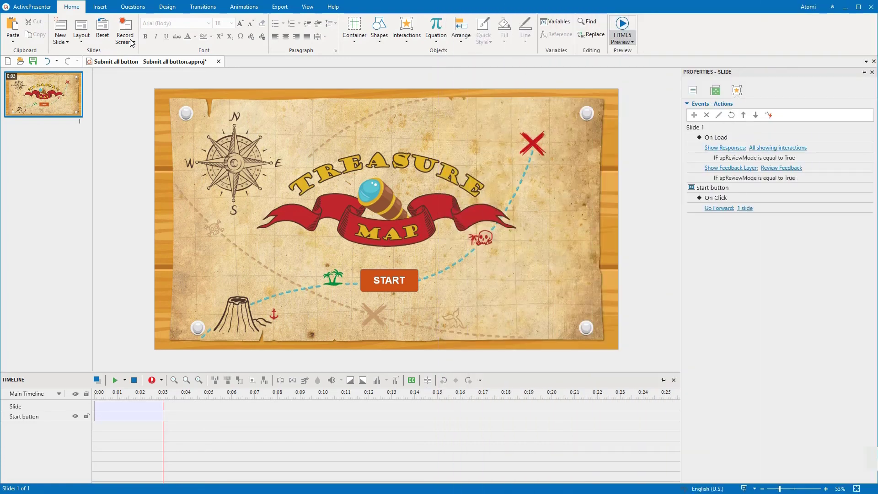
Insert a True/False slide, a Multiple Choice slide and a Report slide after the title slide.
{"action": "left_click", "coordinate": [141, 8]}
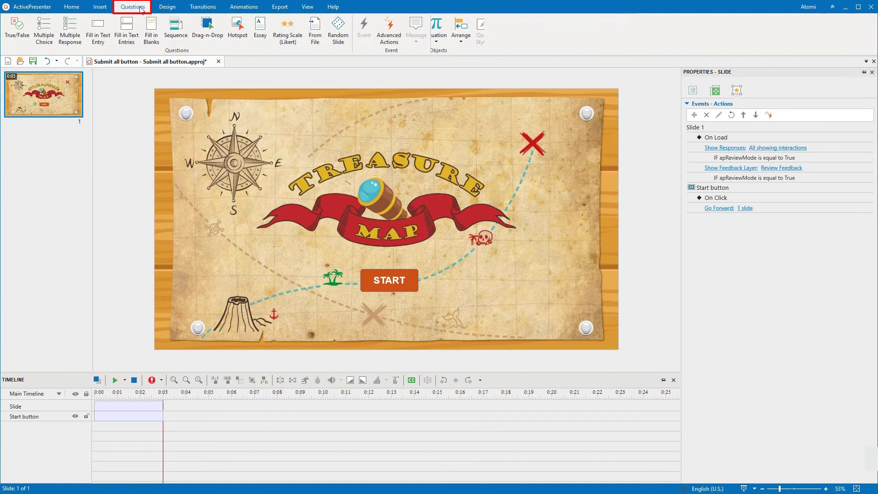
{"action": "left_click", "coordinate": [17, 28]}
{"action": "left_click", "coordinate": [46, 41]}
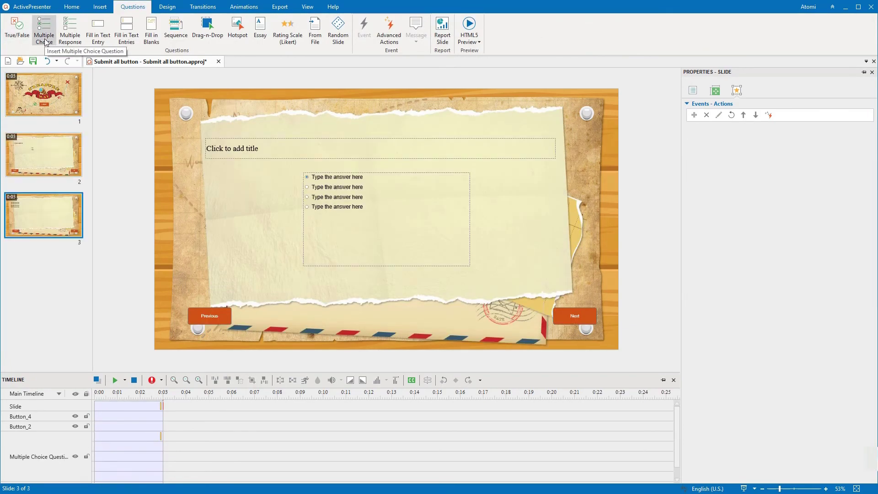
{"action": "left_click", "coordinate": [445, 32]}
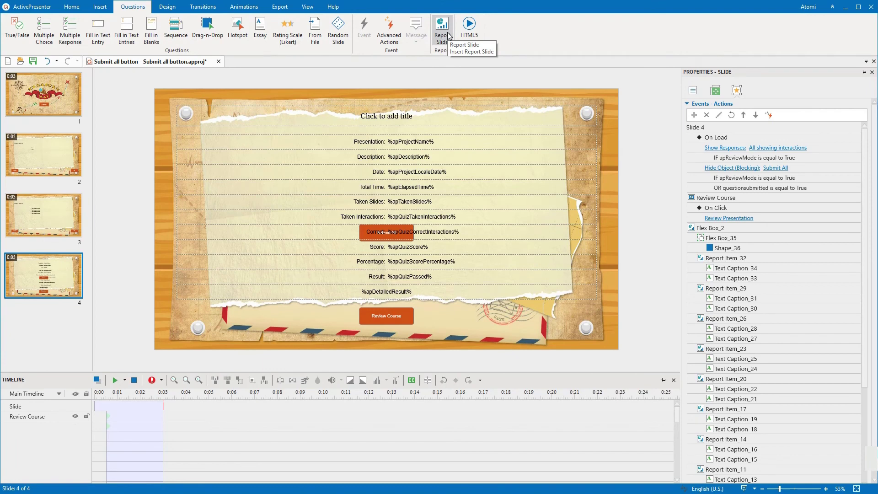
{"action": "left_click", "coordinate": [43, 158]}
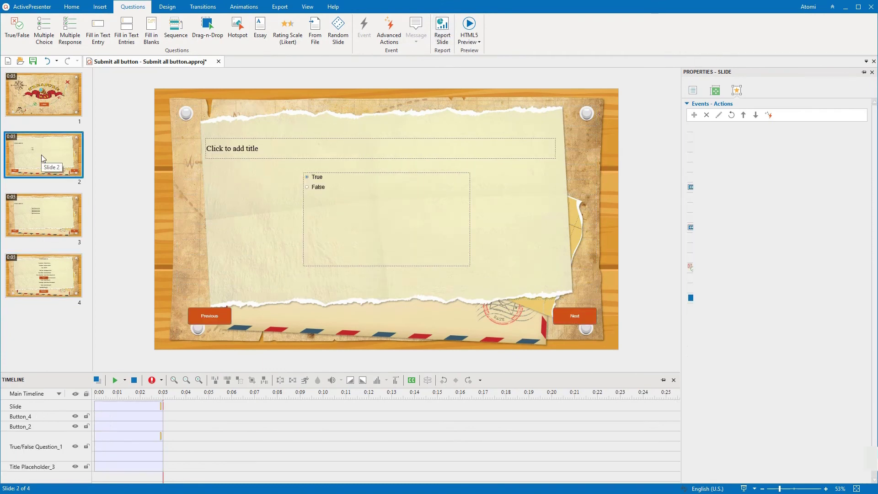
Title the True/False question 'Is Donald Trump the 44th president of the United States?' and set Infinite attempts.
{"action": "left_click", "coordinate": [270, 149]}
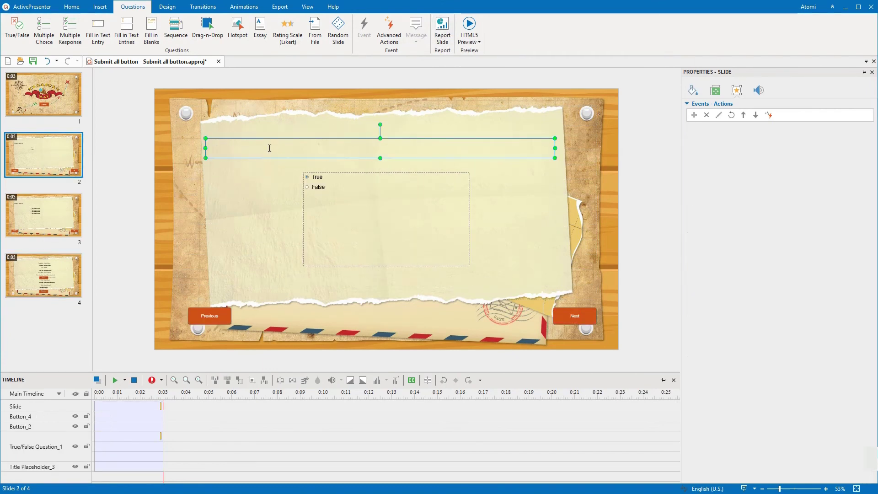
{"action": "type", "text": "Is Donald Trump the 44th president of the United States?"}
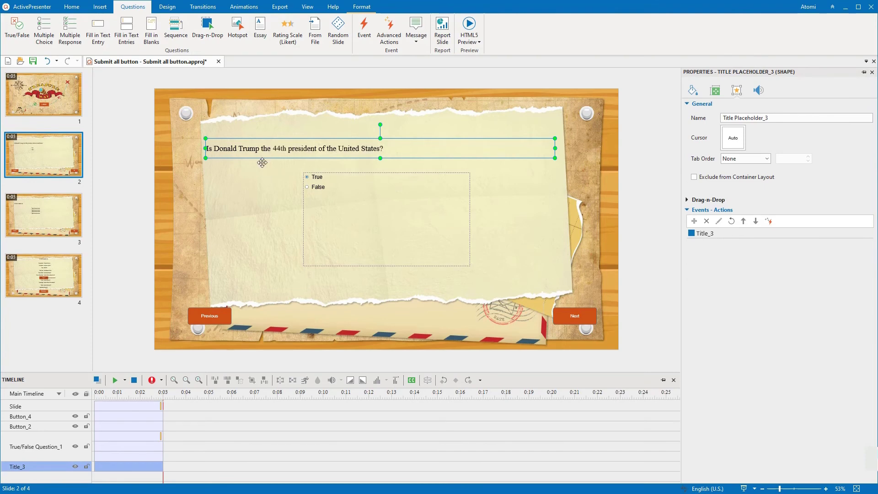
{"action": "left_click", "coordinate": [306, 190]}
{"action": "left_click", "coordinate": [307, 189]}
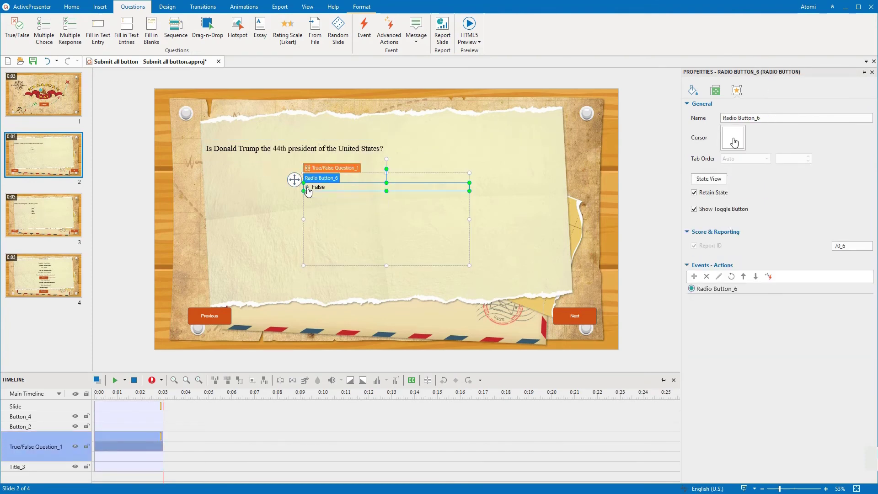
{"action": "left_click", "coordinate": [294, 179]}
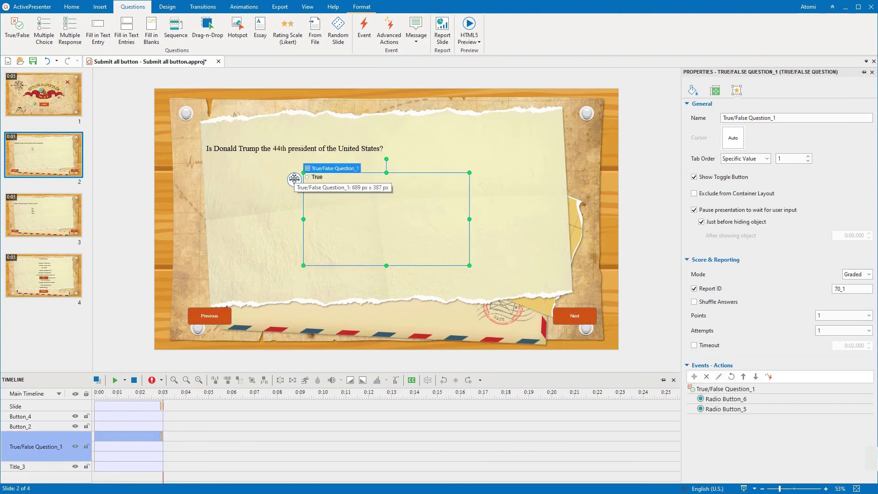
{"action": "left_click", "coordinate": [869, 334]}
{"action": "left_click", "coordinate": [842, 435]}
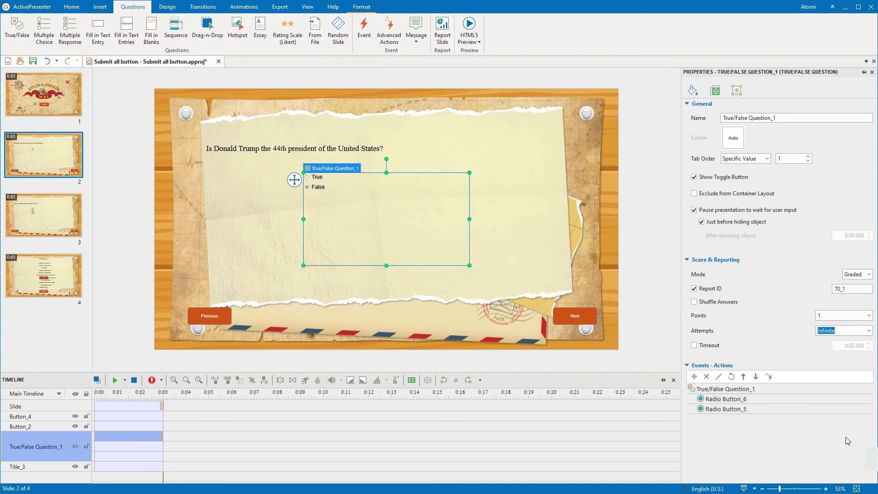
Set the hottest-planet Multiple Choice question to Infinite attempts.
{"action": "left_click", "coordinate": [46, 215]}
{"action": "left_click", "coordinate": [294, 178]}
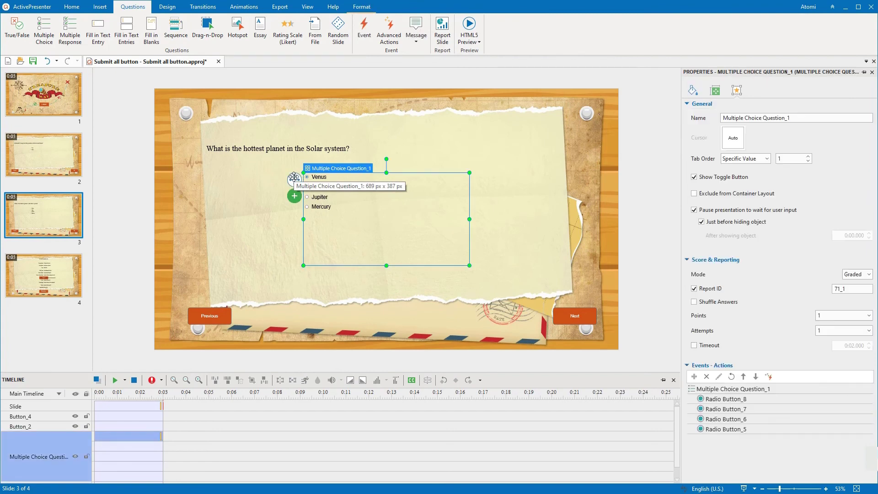
{"action": "left_click", "coordinate": [869, 331]}
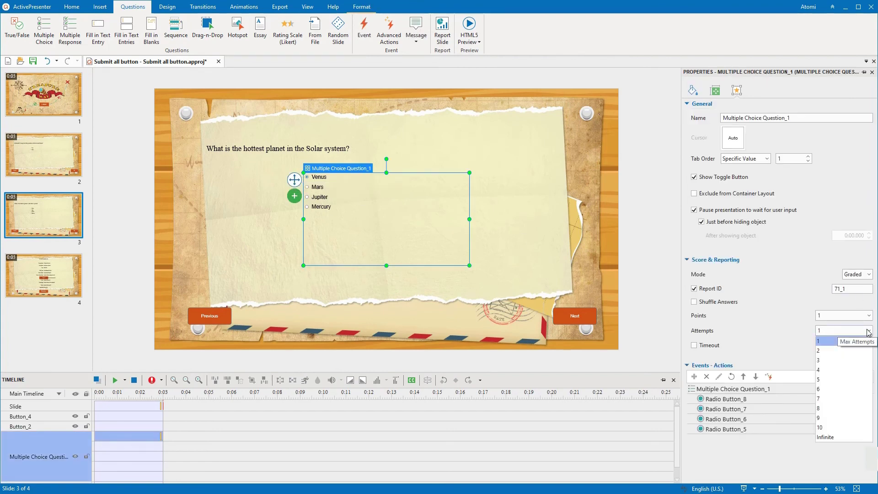
{"action": "left_click", "coordinate": [843, 438]}
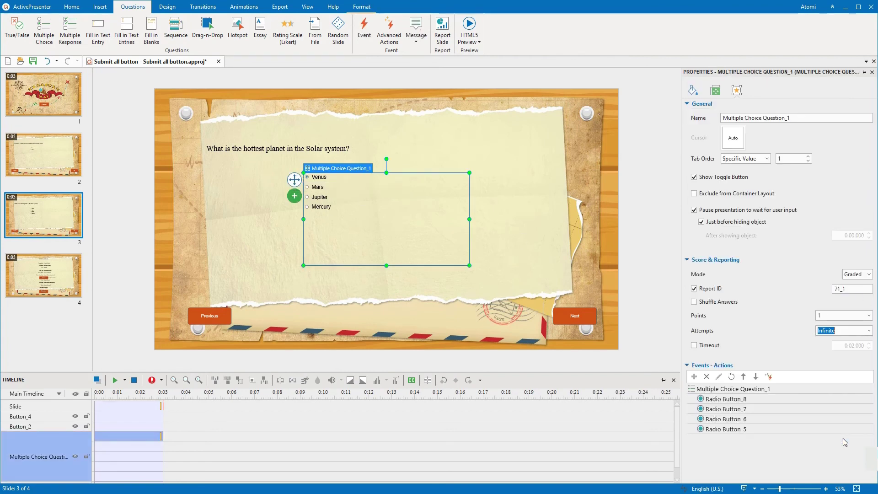
{"action": "left_click", "coordinate": [61, 95]}
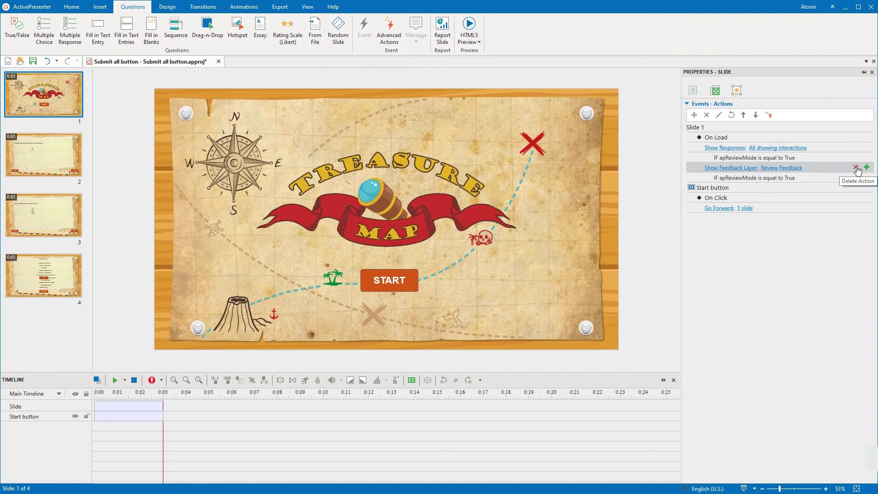
Replace the title slide's On Load Show Feedback Layer action with Go Forward 1 slide.
{"action": "left_click", "coordinate": [858, 168]}
{"action": "left_click", "coordinate": [867, 137]}
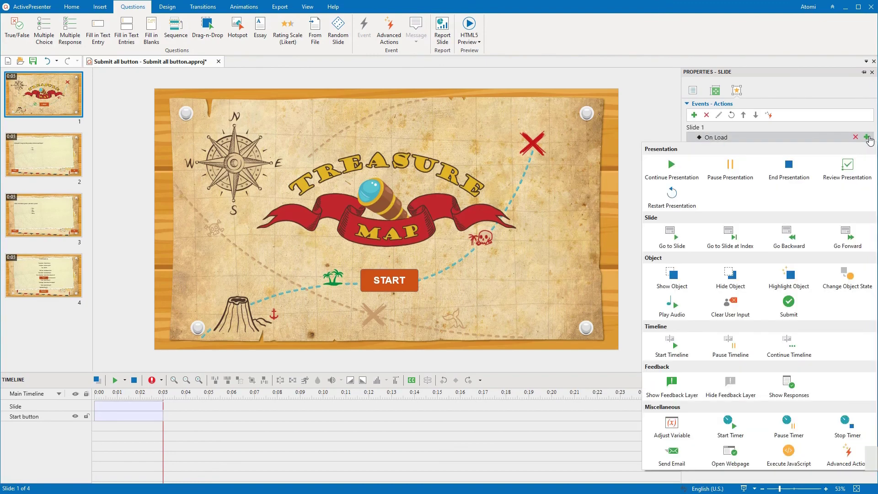
{"action": "left_click", "coordinate": [846, 237]}
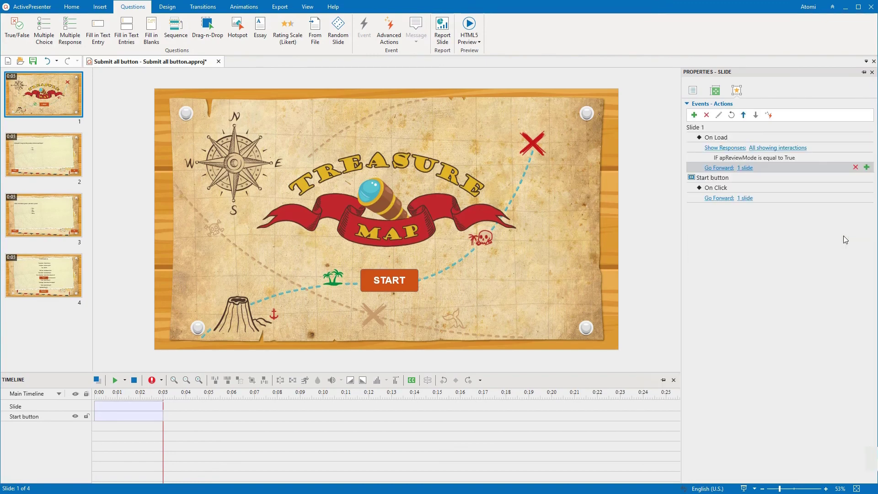
Add the condition apReviewMode is equal to True to the Go Forward action.
{"action": "left_click", "coordinate": [867, 168]}
{"action": "left_click", "coordinate": [812, 230]}
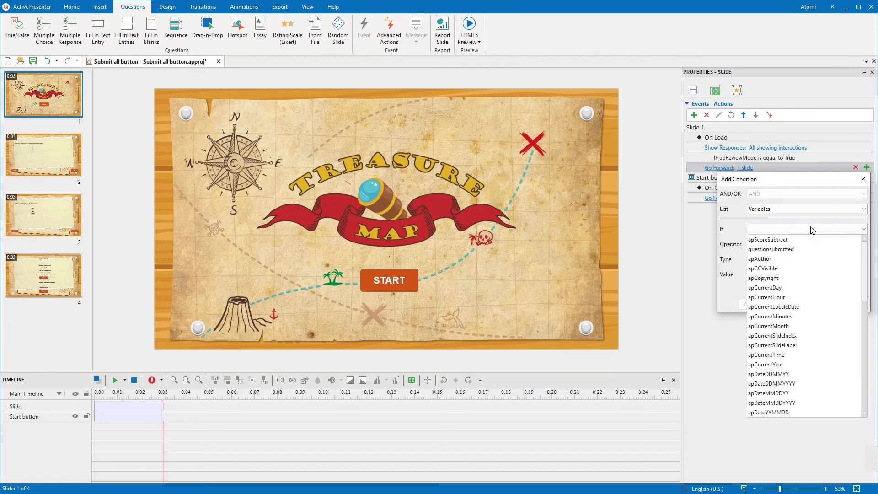
{"action": "scroll", "coordinate": [800, 319], "scroll_direction": "down", "scroll_amount": 1}
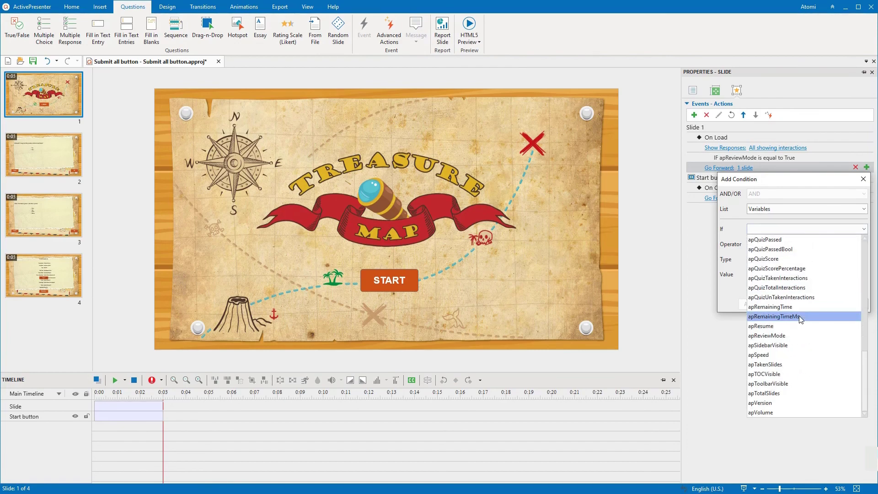
{"action": "left_click", "coordinate": [789, 335]}
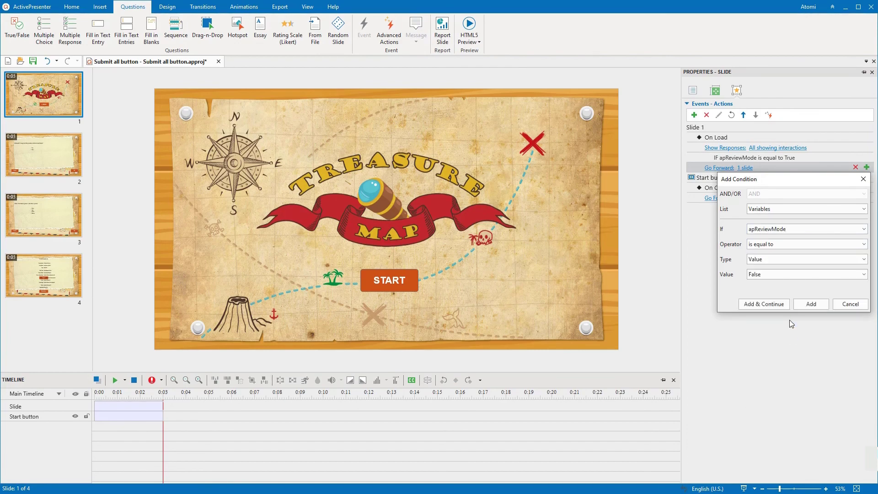
{"action": "left_click", "coordinate": [796, 278]}
{"action": "left_click", "coordinate": [791, 284]}
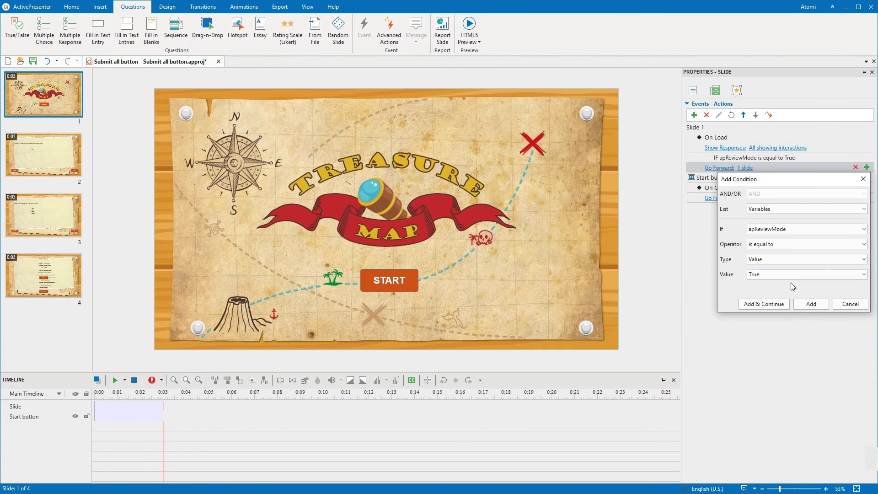
{"action": "left_click", "coordinate": [808, 303]}
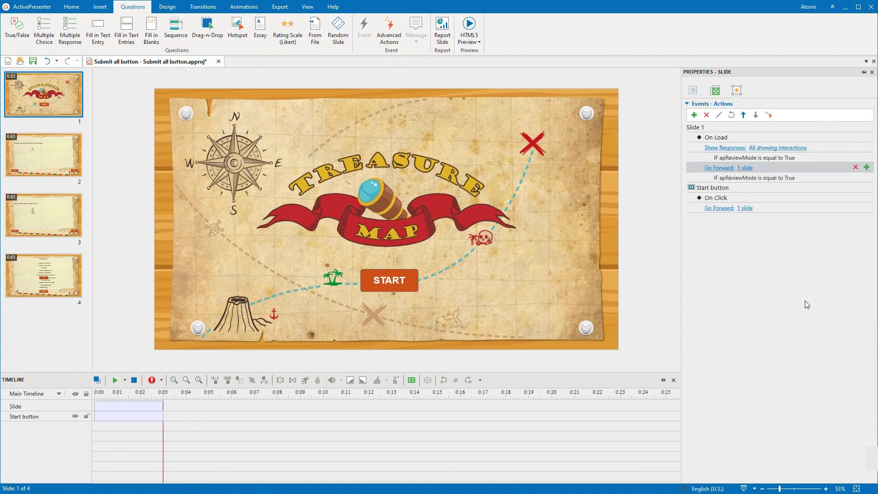